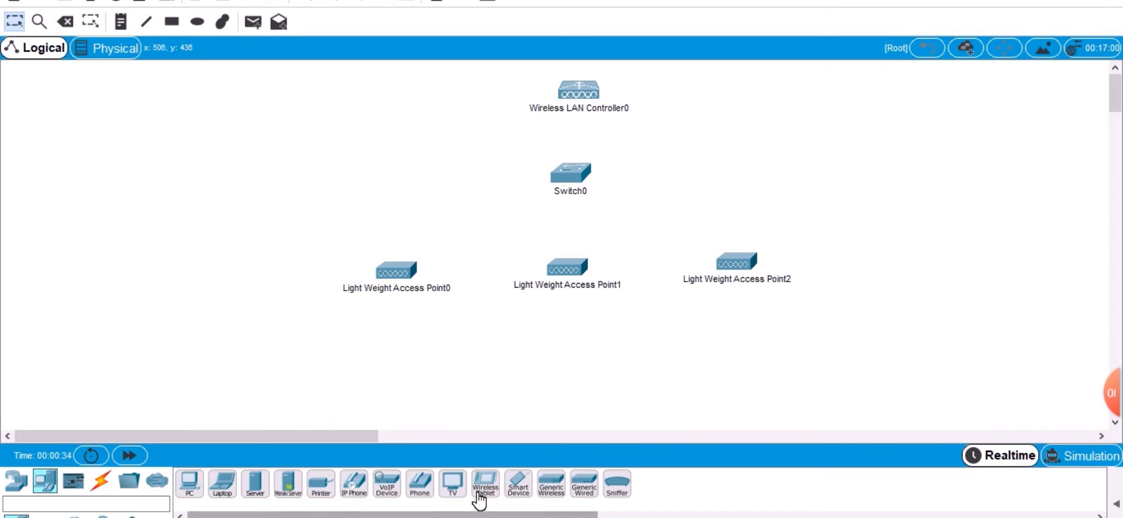
# Step: Place three wireless tablets on the workspace, one beneath each of the three lightweight access points
pyautogui.moveTo(485, 489); pyautogui.dragTo(403, 399)
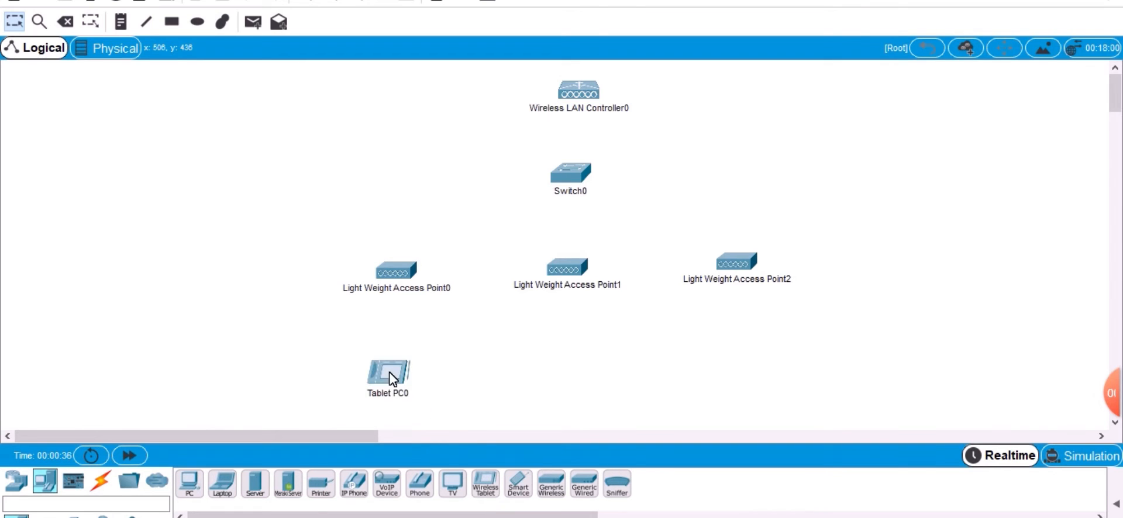
pyautogui.moveTo(498, 500); pyautogui.dragTo(562, 367)
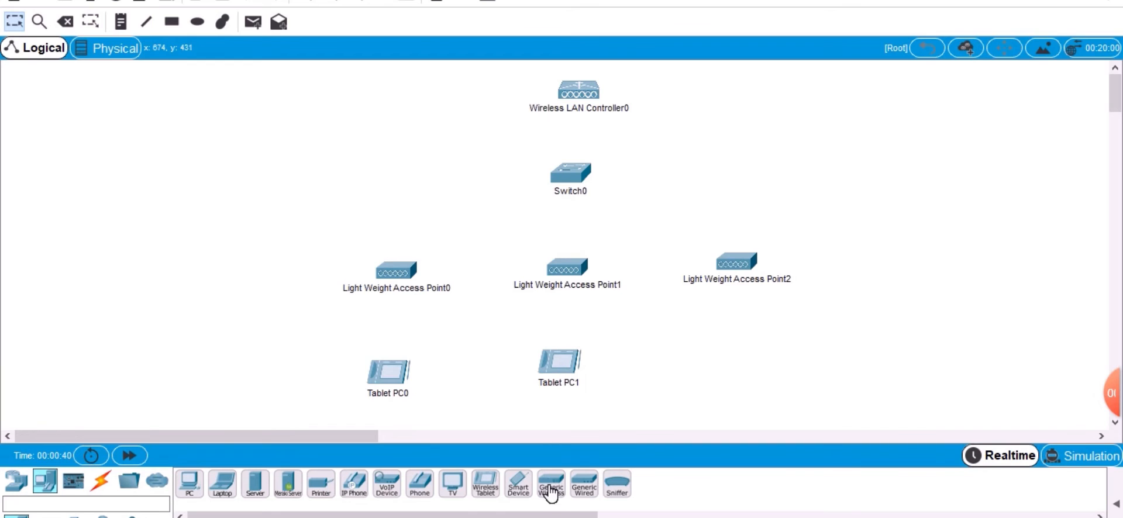
pyautogui.moveTo(490, 487); pyautogui.dragTo(740, 361)
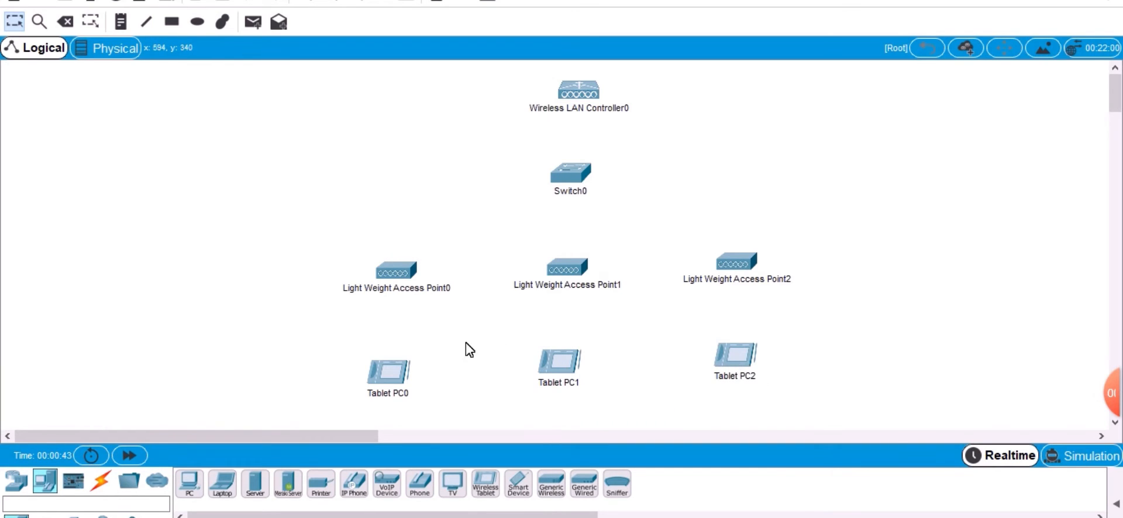
# Step: Connect Wireless LAN Controller0 to Switch0 using the automatically chosen connection type
pyautogui.click(100, 489)
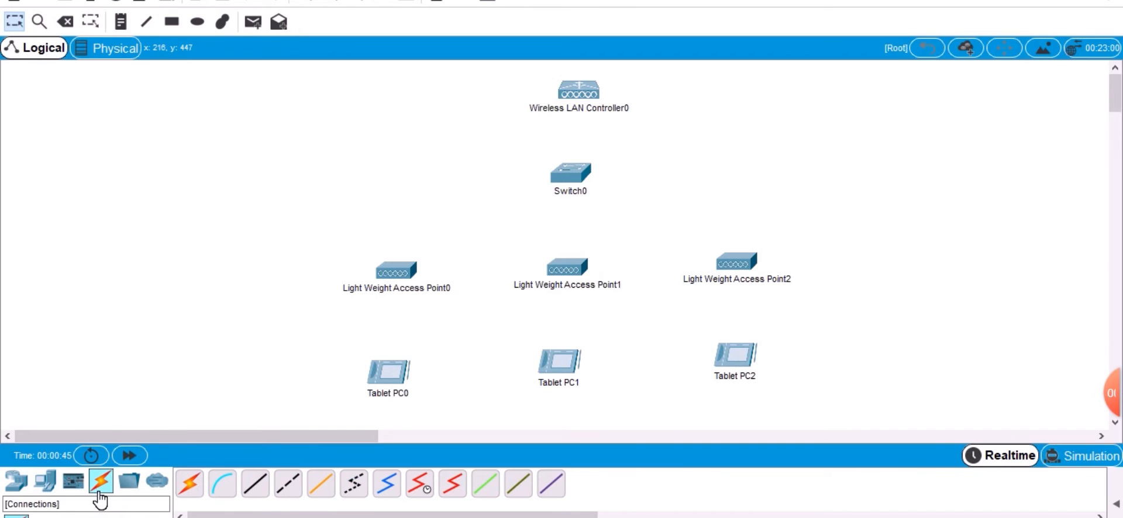
pyautogui.click(193, 491)
pyautogui.click(596, 91)
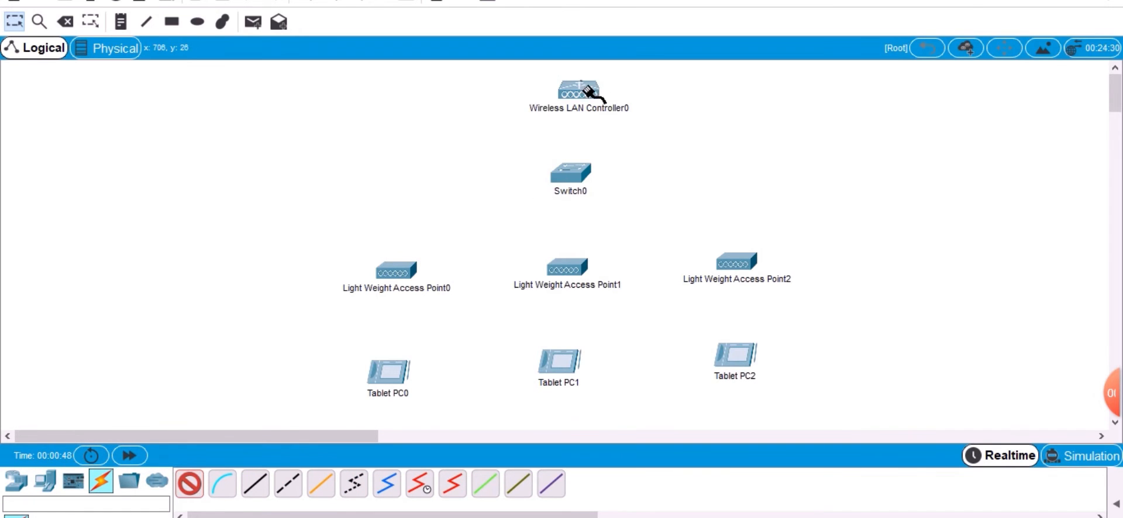
pyautogui.click(578, 173)
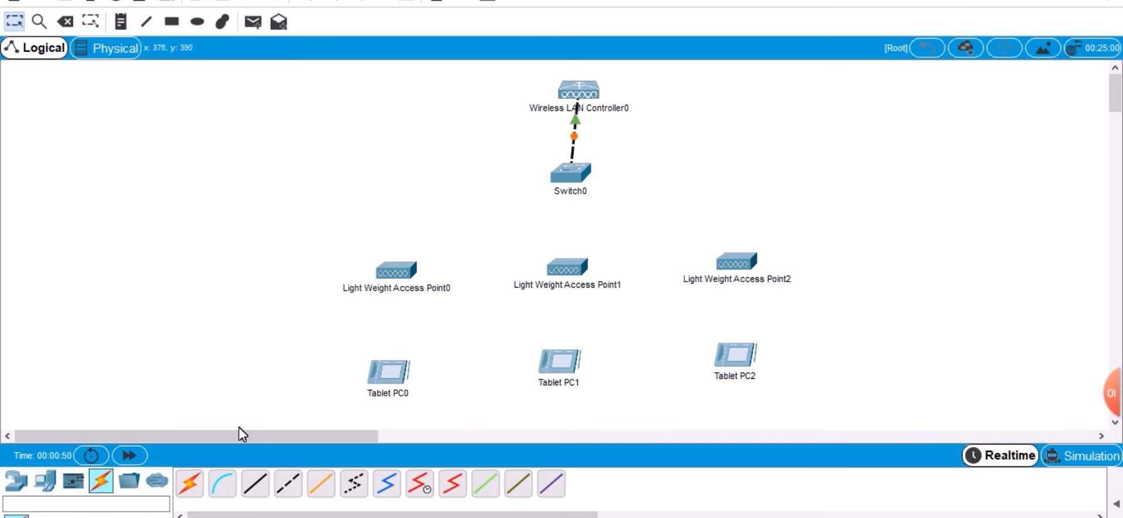
# Step: Connect Switch0 to Light Weight Access Point0, Point1 and Point2 using the automatically chosen connection type
pyautogui.click(191, 485)
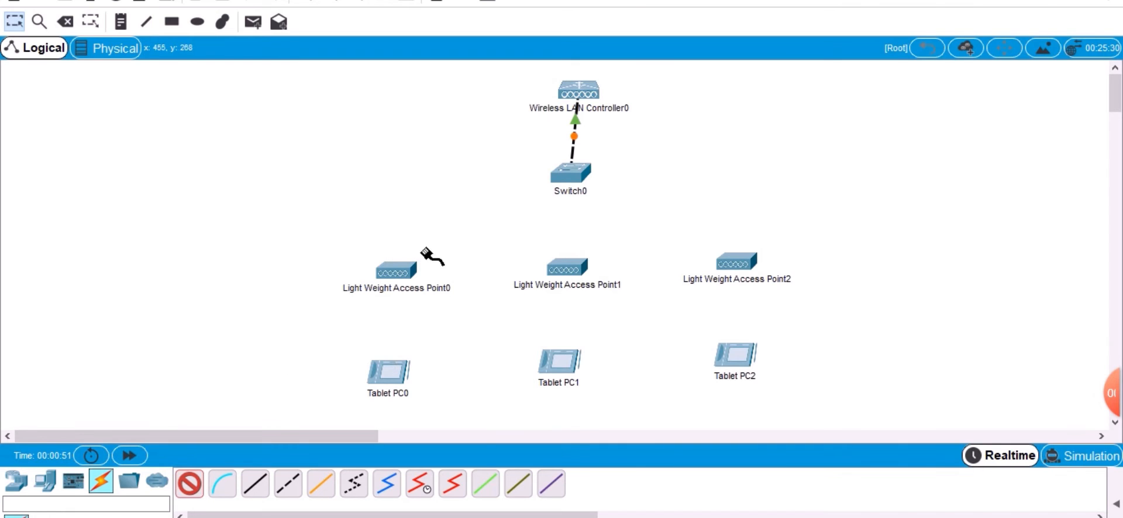
pyautogui.click(572, 176)
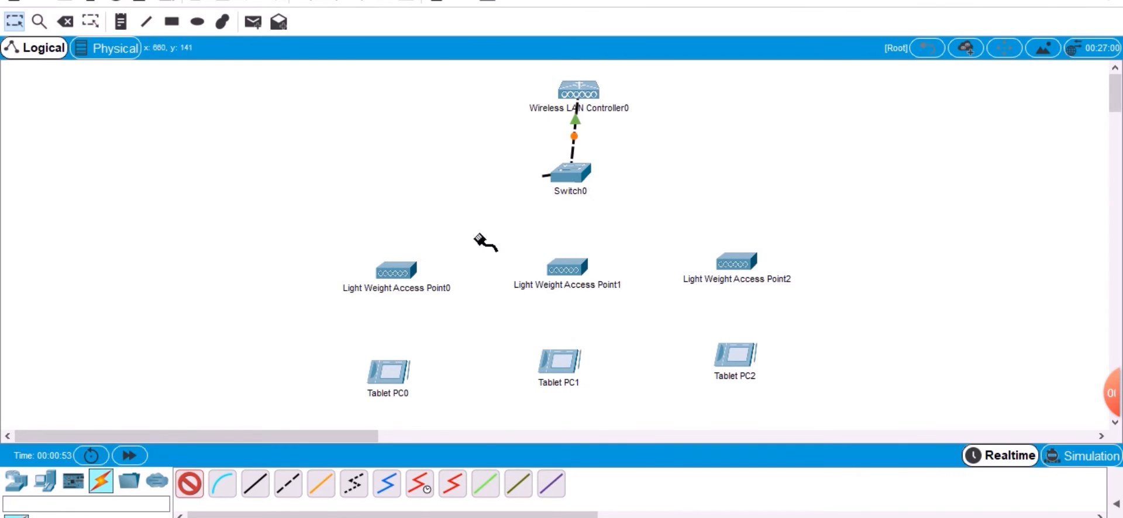
pyautogui.click(398, 272)
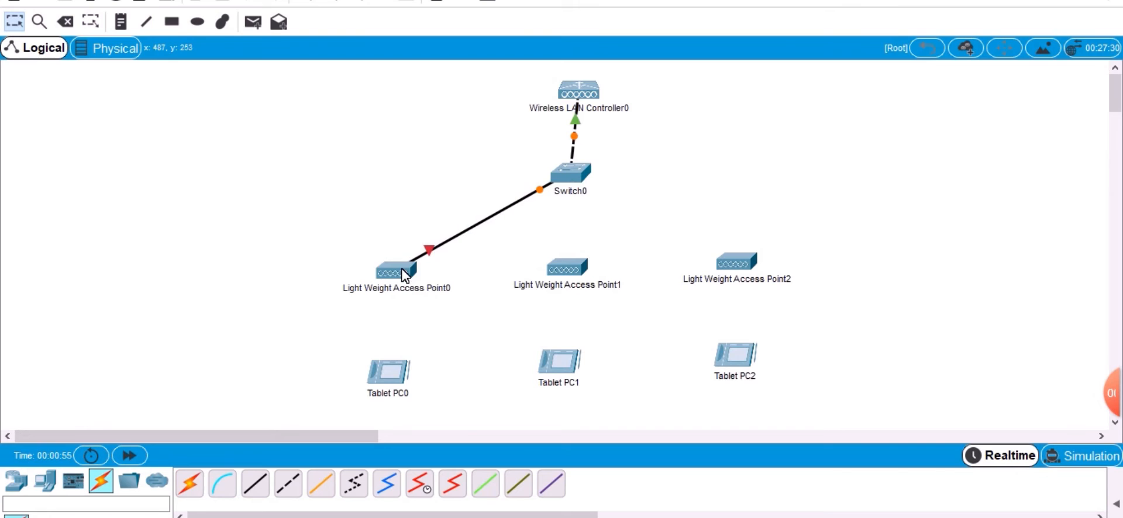
pyautogui.click(193, 490)
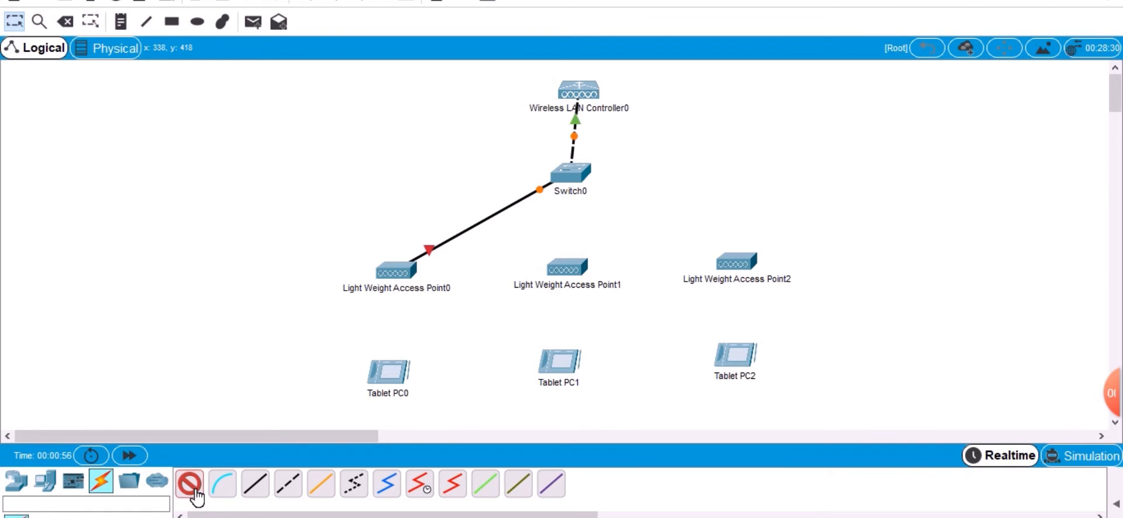
pyautogui.click(585, 172)
pyautogui.click(574, 270)
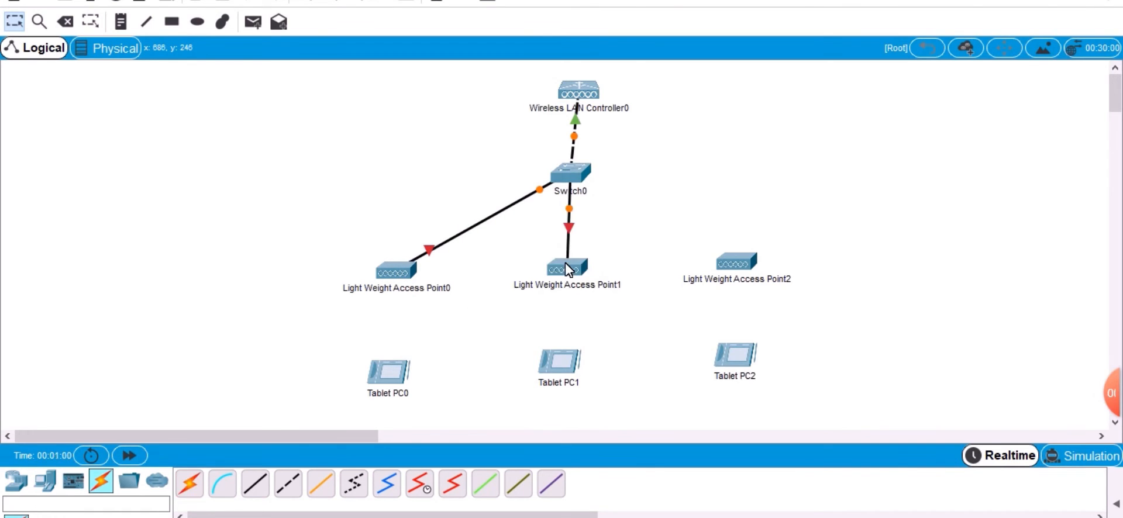
pyautogui.click(193, 492)
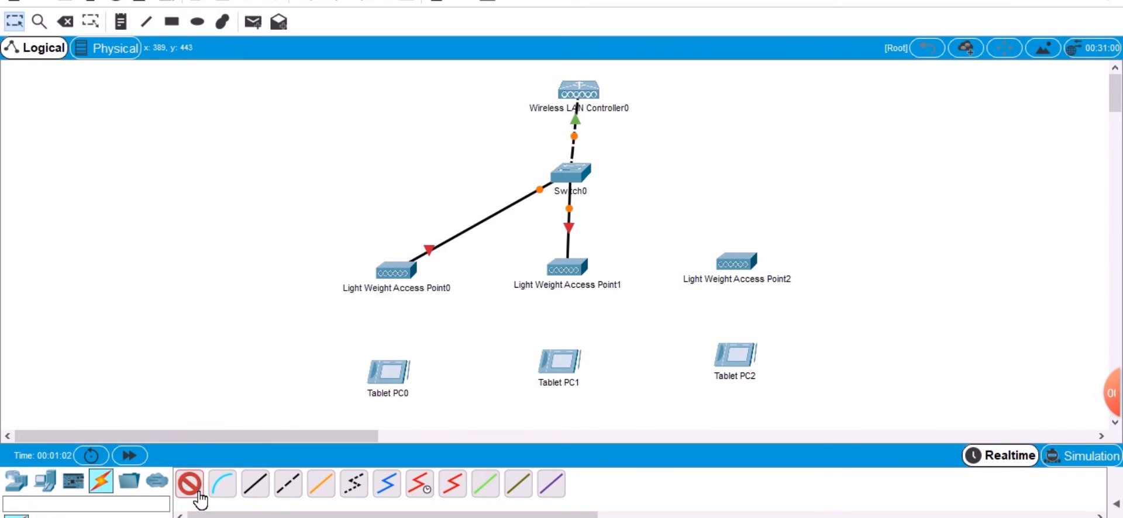
pyautogui.click(575, 176)
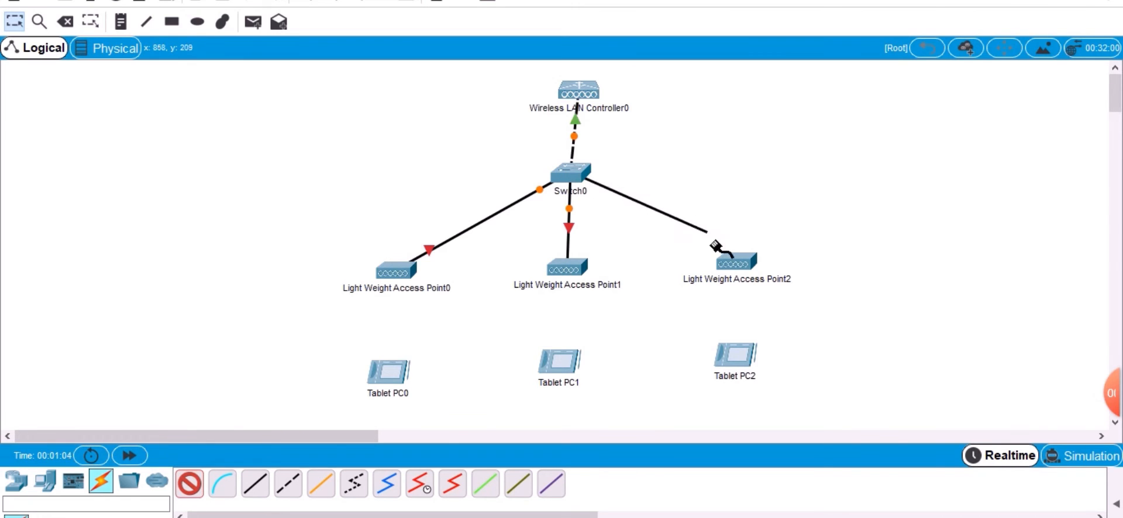
pyautogui.click(728, 261)
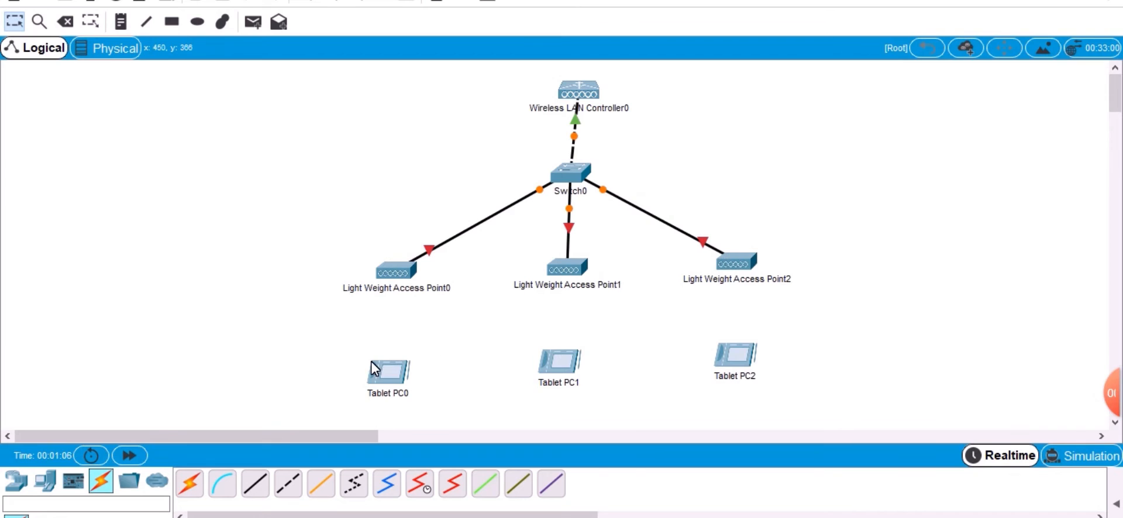
# Step: Configure the wireless LAN controller's management interface with IP address 192.168.1.2, subnet mask 255.255.255.0 and a default gateway
pyautogui.click(594, 95)
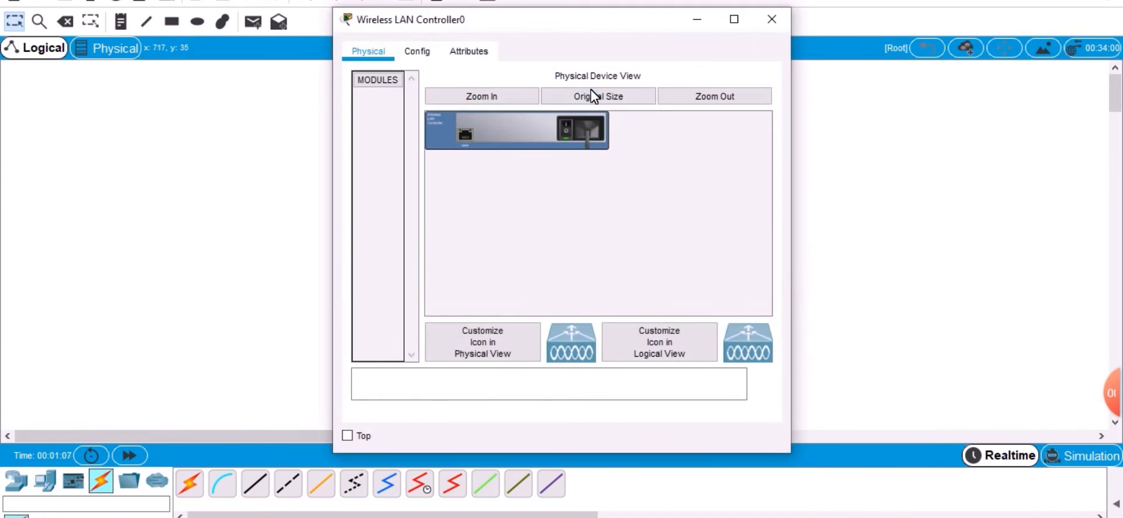
pyautogui.click(425, 57)
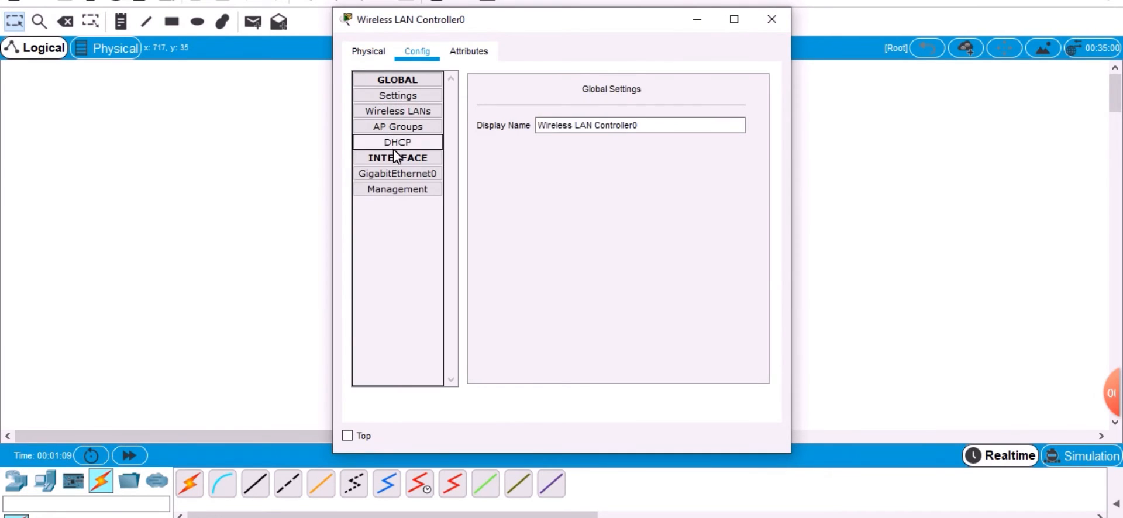
pyautogui.click(397, 191)
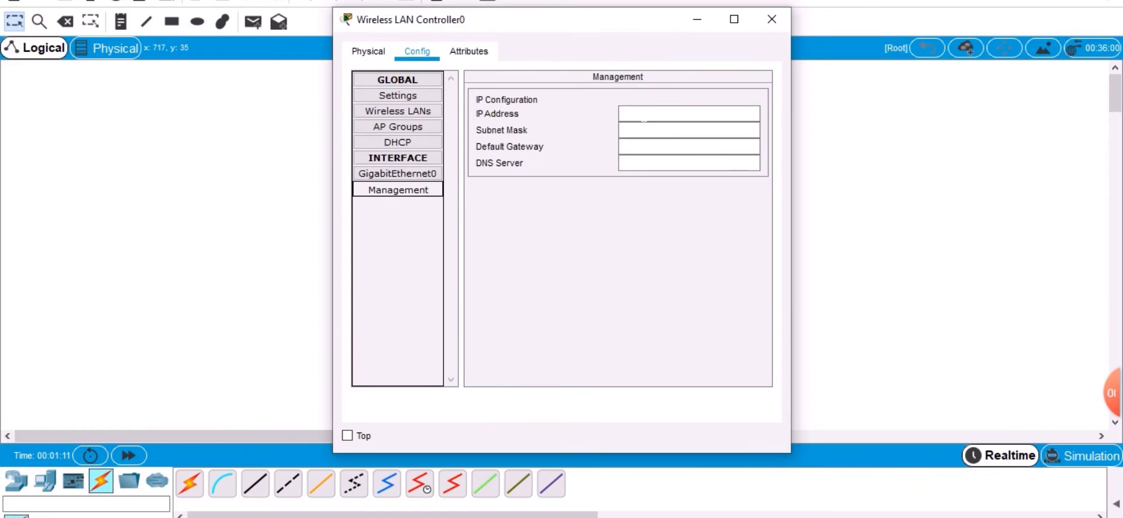
pyautogui.click(646, 116)
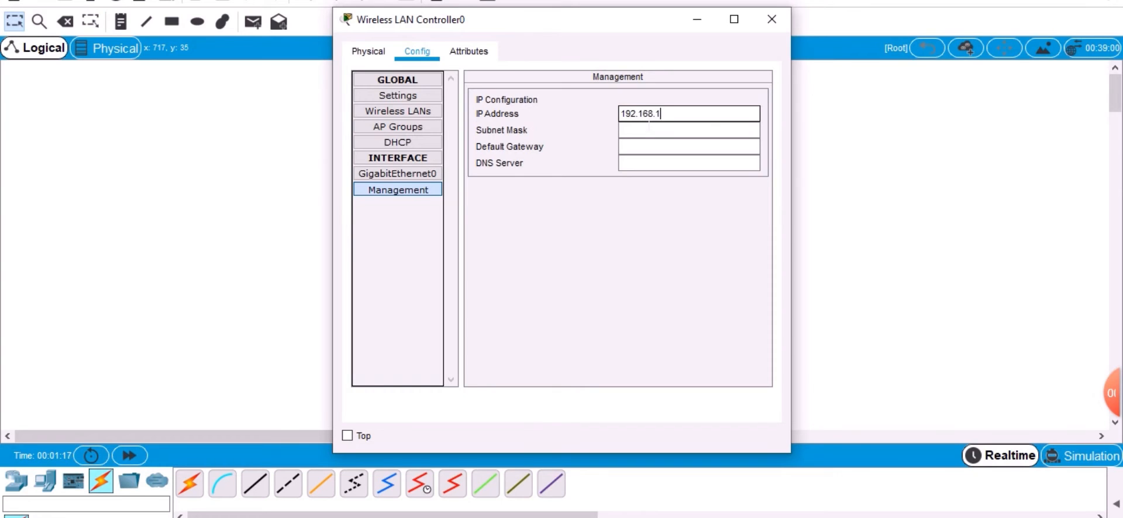
pyautogui.click(654, 134)
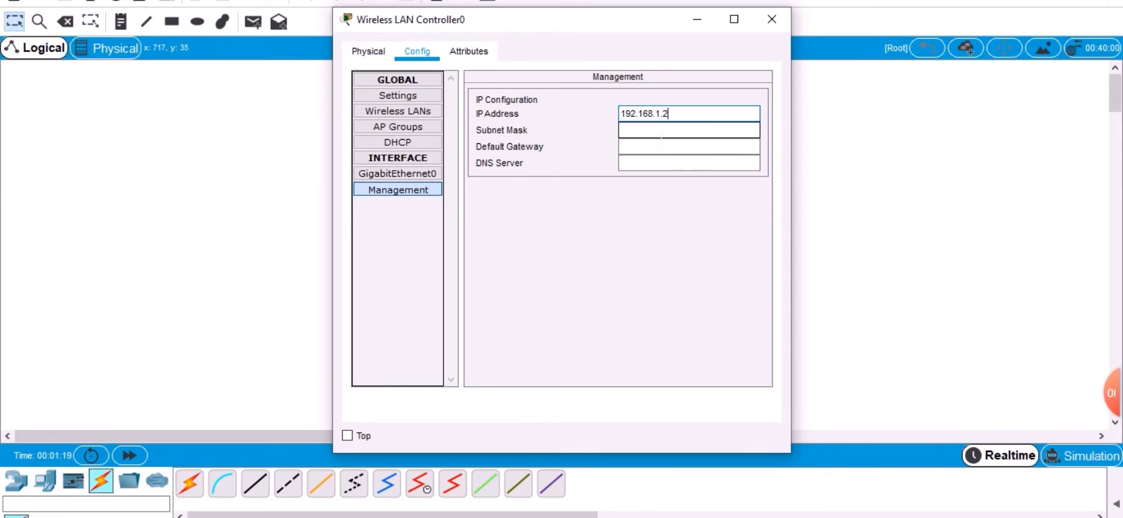
pyautogui.click(659, 147)
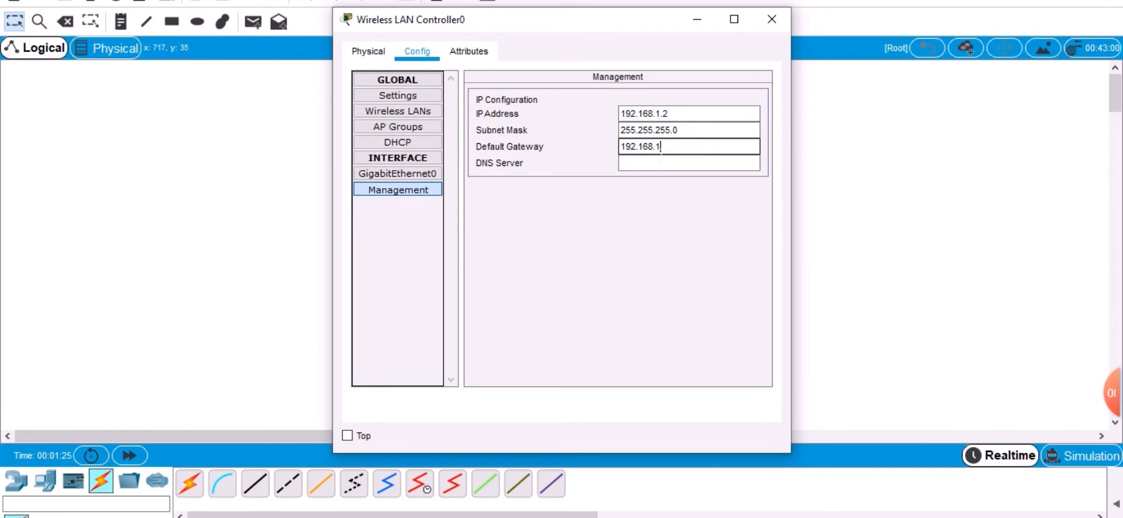
# Step: Turn on the controller's DHCP service and define pool "pool-wlc" with default gateway 192.168.1.1 and DNS server 0.0.0.0
pyautogui.click(422, 146)
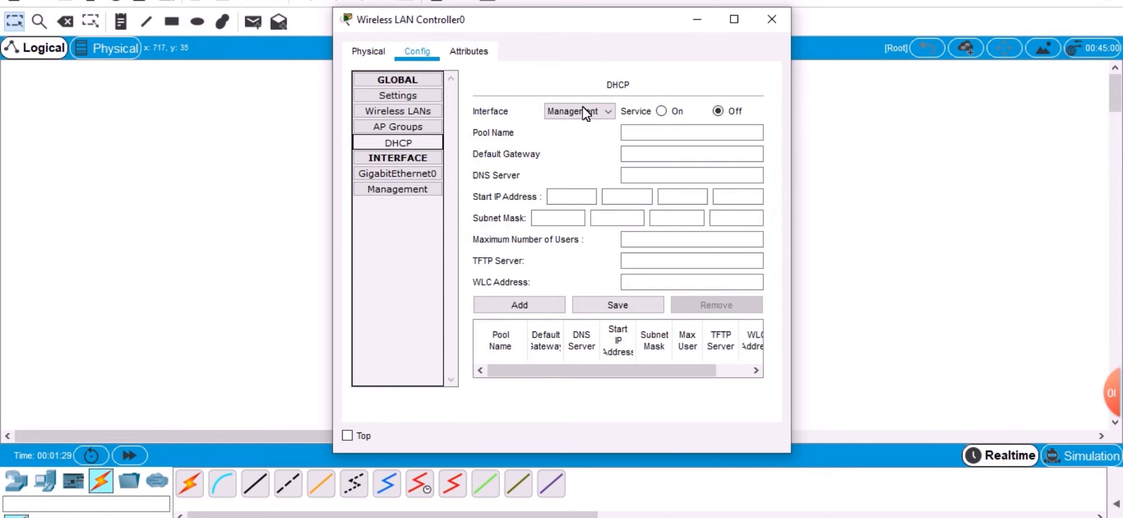
pyautogui.click(661, 111)
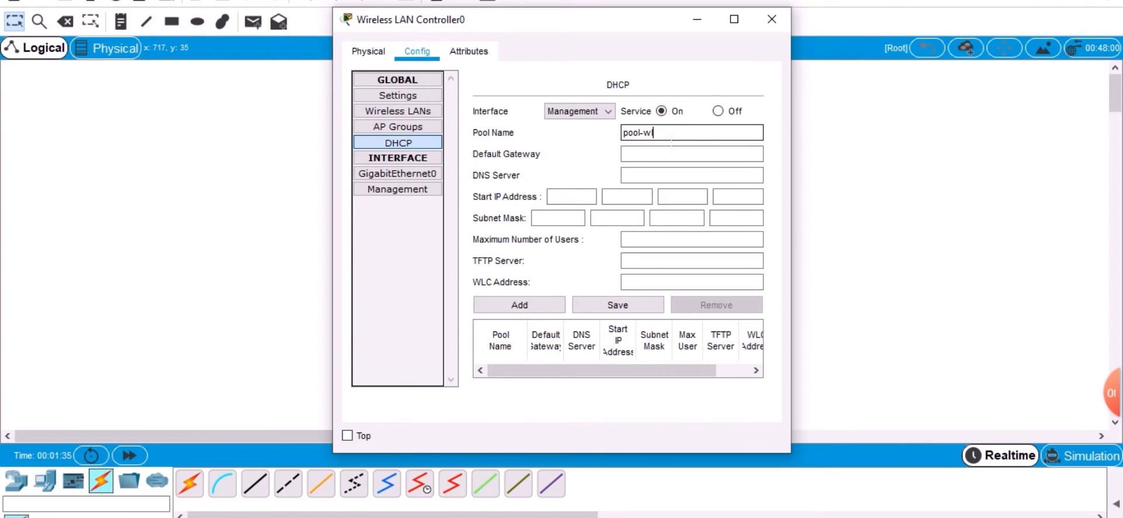
pyautogui.click(670, 159)
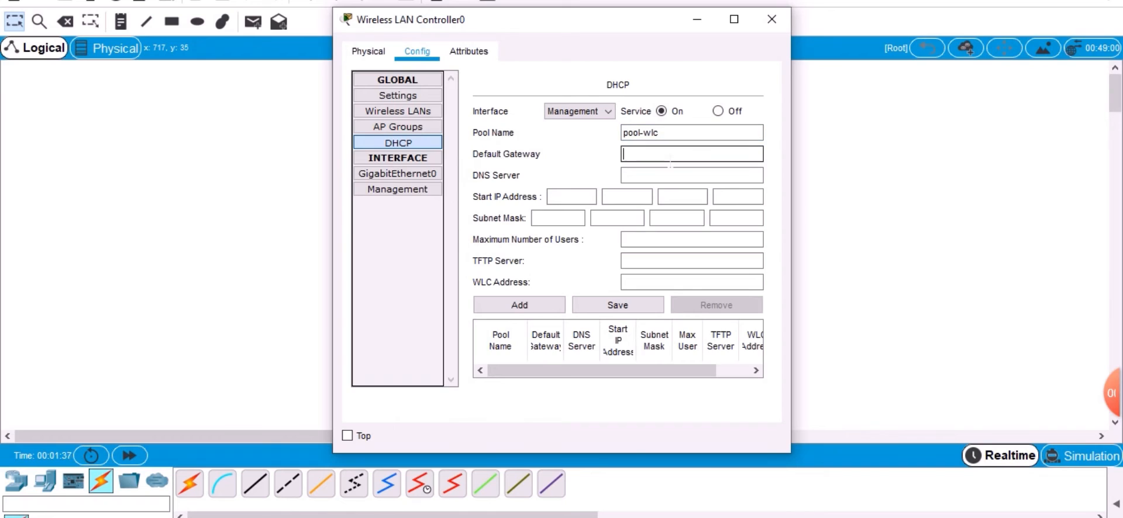
pyautogui.write('192.168.1.1')
pyautogui.click(662, 177)
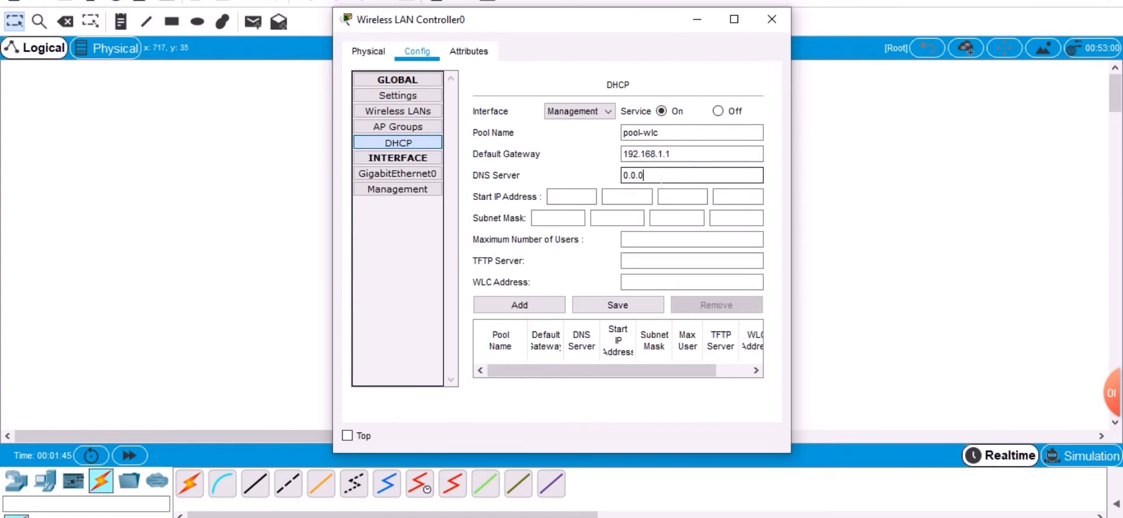
# Step: Set the DHCP pool's start IP address to 192.168.1.10
pyautogui.click(593, 201)
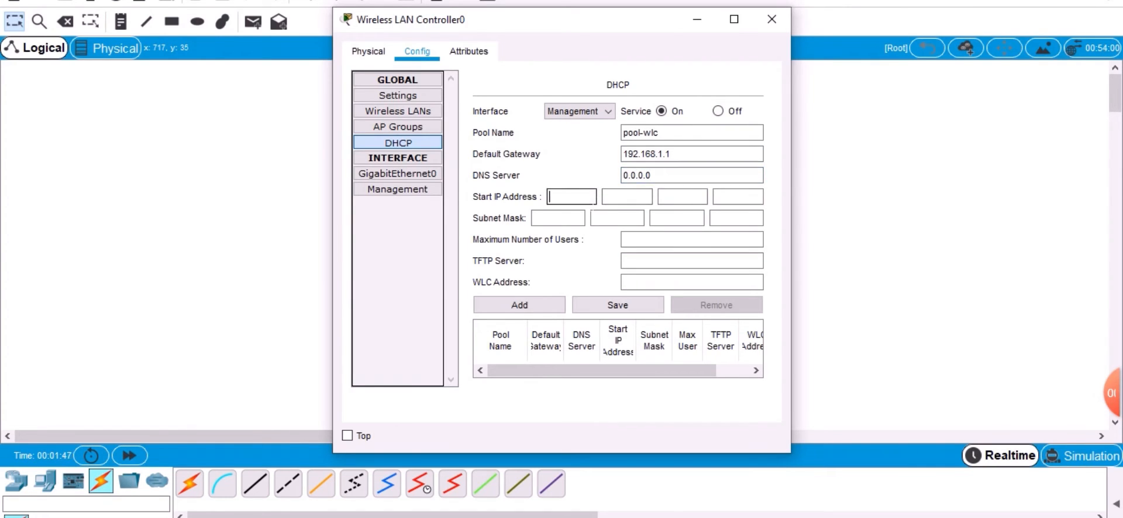
pyautogui.write('192')
pyautogui.click(627, 203)
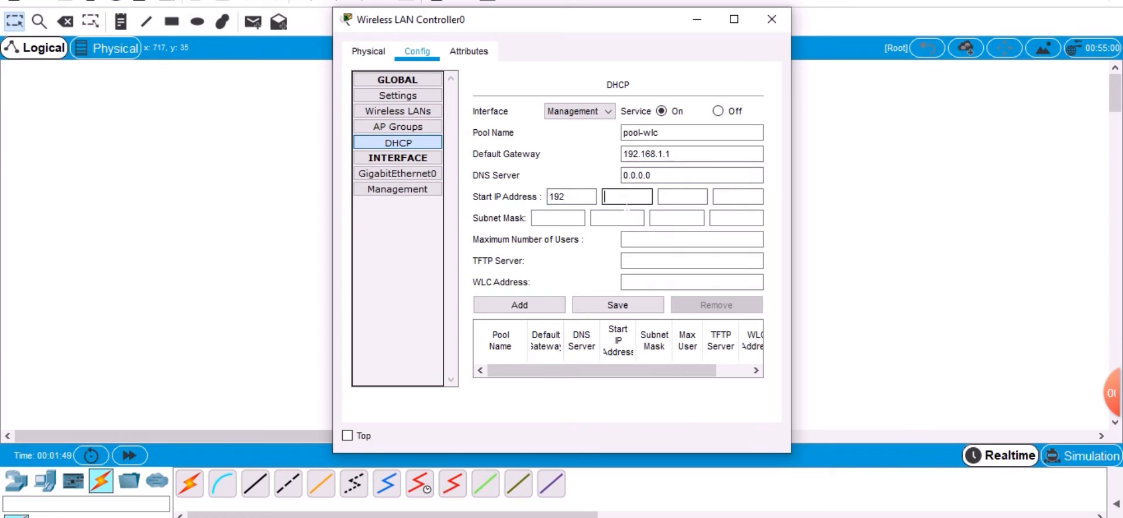
pyautogui.write('168')
pyautogui.click(676, 202)
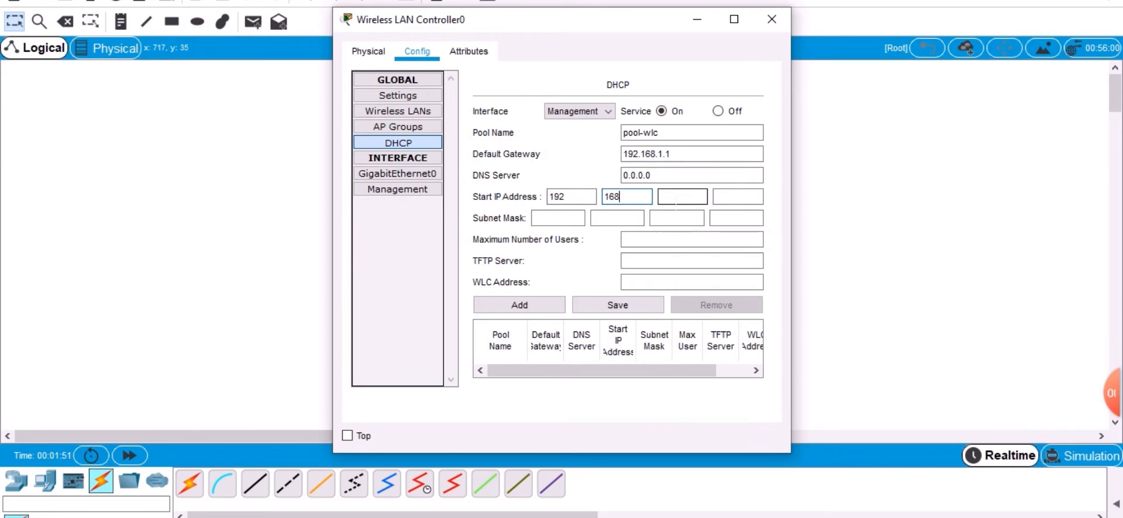
pyautogui.write('1')
pyautogui.click(720, 202)
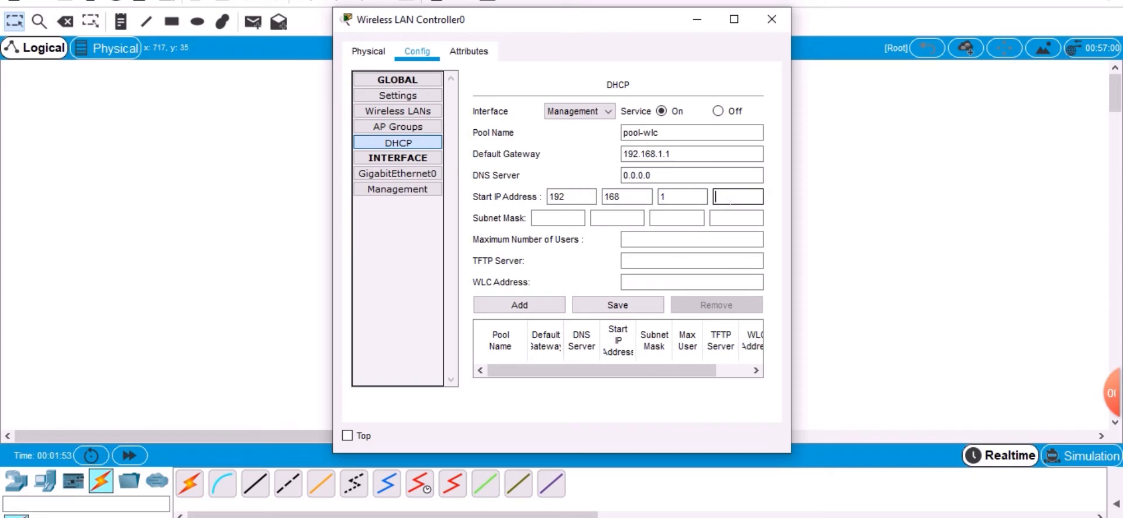
pyautogui.write('10')
# Step: Set the DHCP pool's subnet mask to 255.255.255.0
pyautogui.click(571, 220)
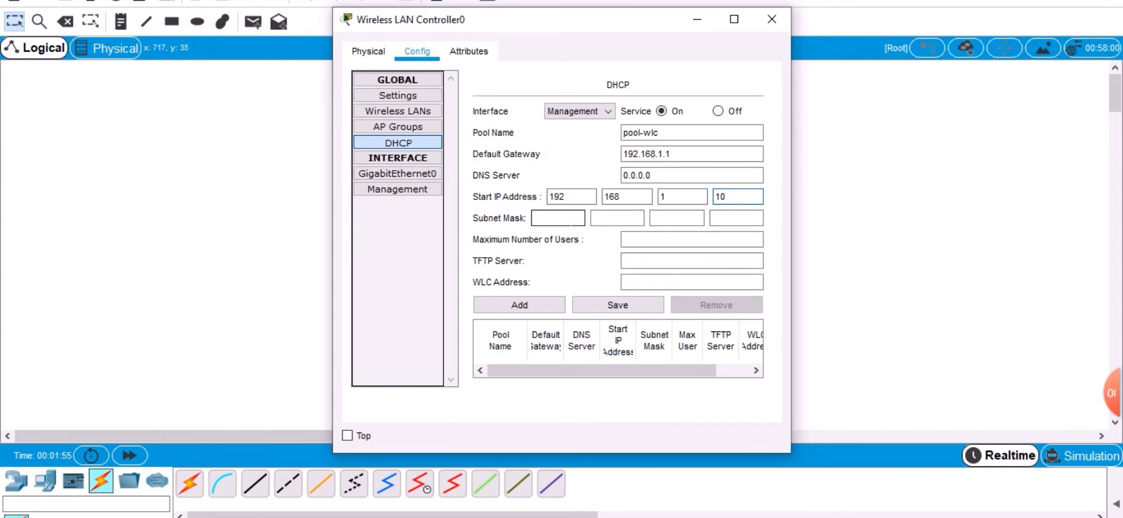
pyautogui.write('255')
pyautogui.click(607, 221)
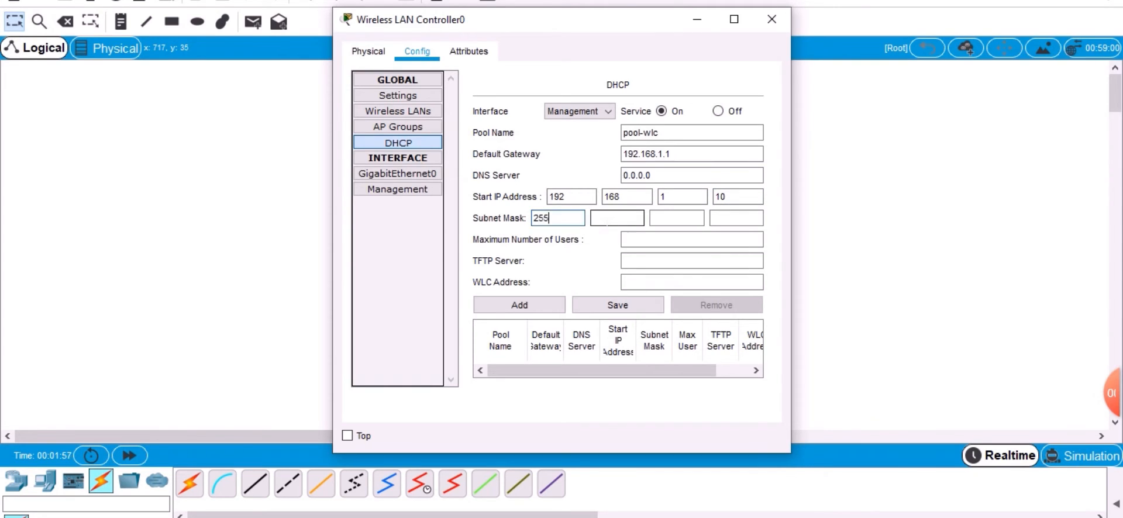
pyautogui.write('255')
pyautogui.click(690, 222)
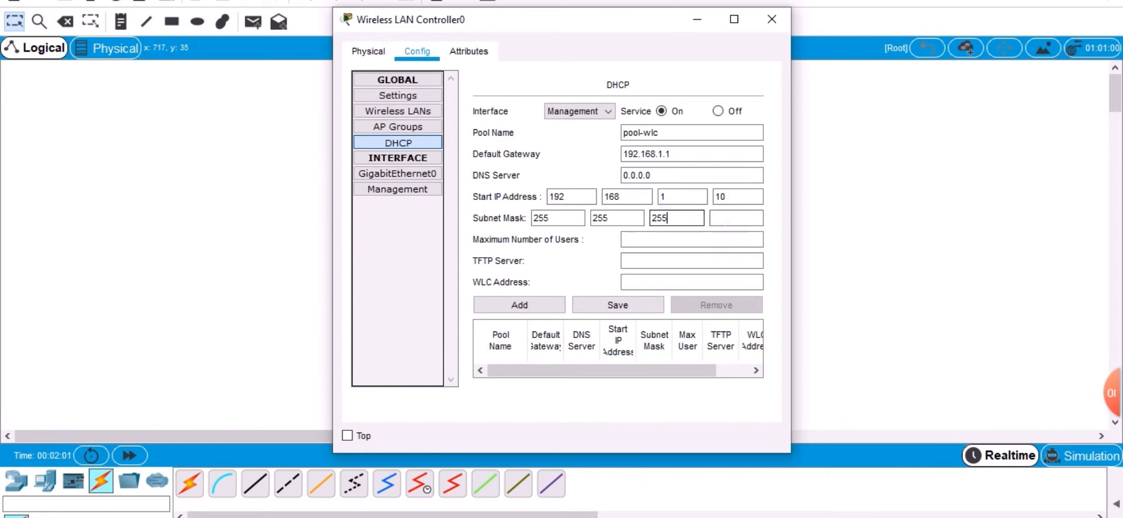
pyautogui.write('255')
pyautogui.click(728, 222)
# Step: Complete the DHCP pool with a maximum of 50 users, TFTP server 0.0.0.0 and WLC address 192.168.1.2, and add it
pyautogui.click(709, 243)
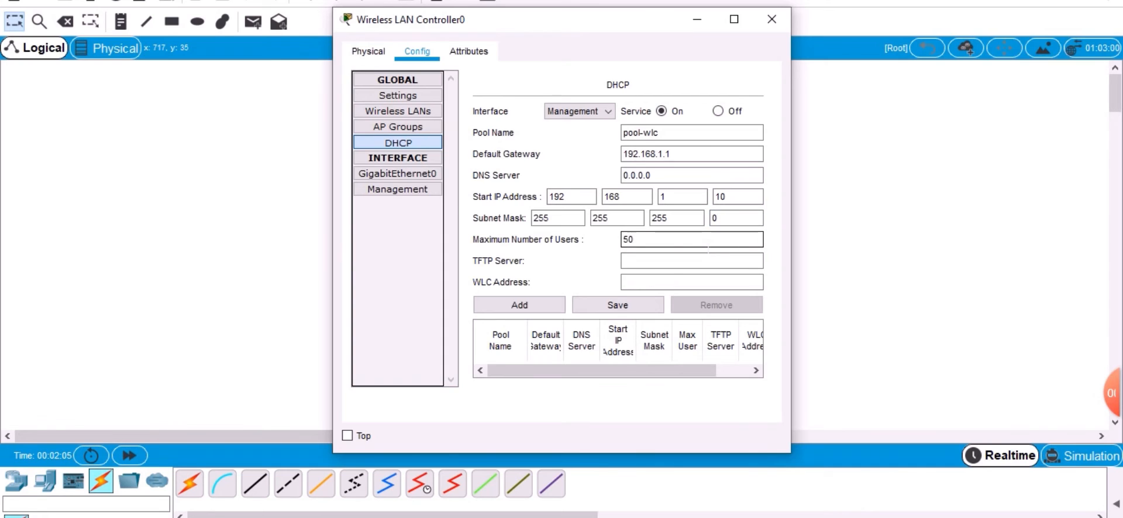
pyautogui.click(705, 266)
pyautogui.click(705, 262)
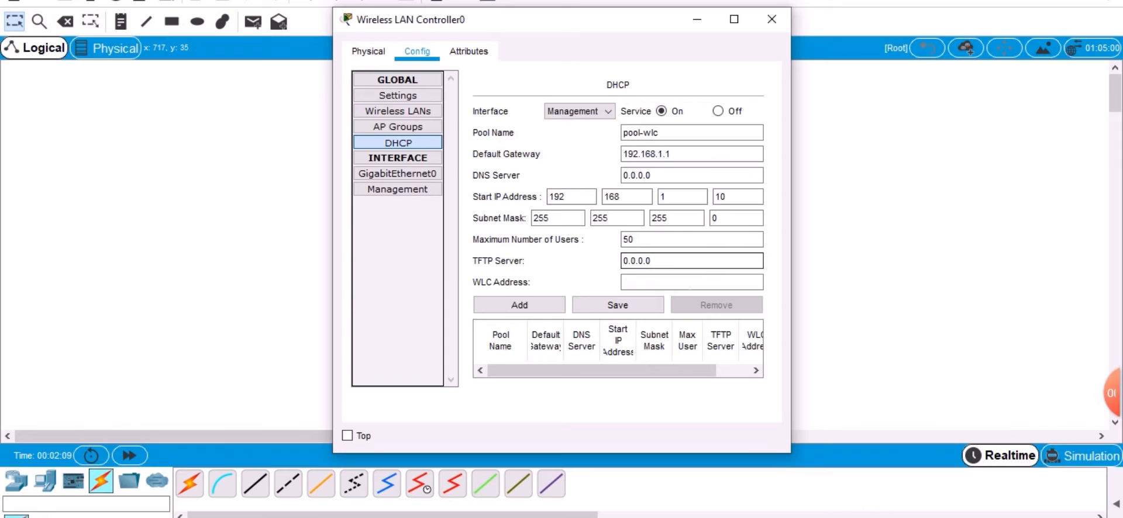
pyautogui.click(688, 283)
pyautogui.write('192')
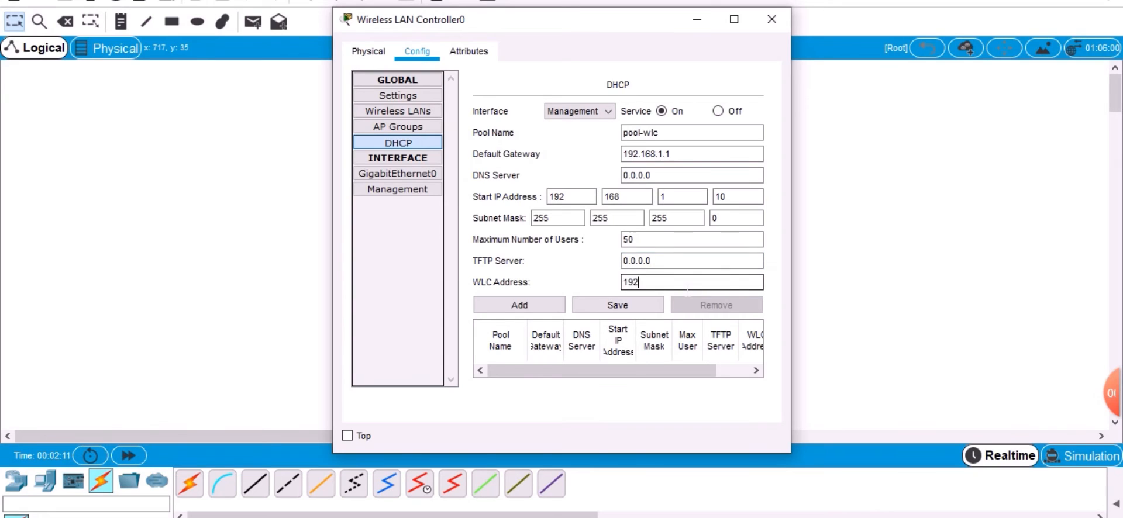
pyautogui.write('.168.1.2')
pyautogui.click(547, 308)
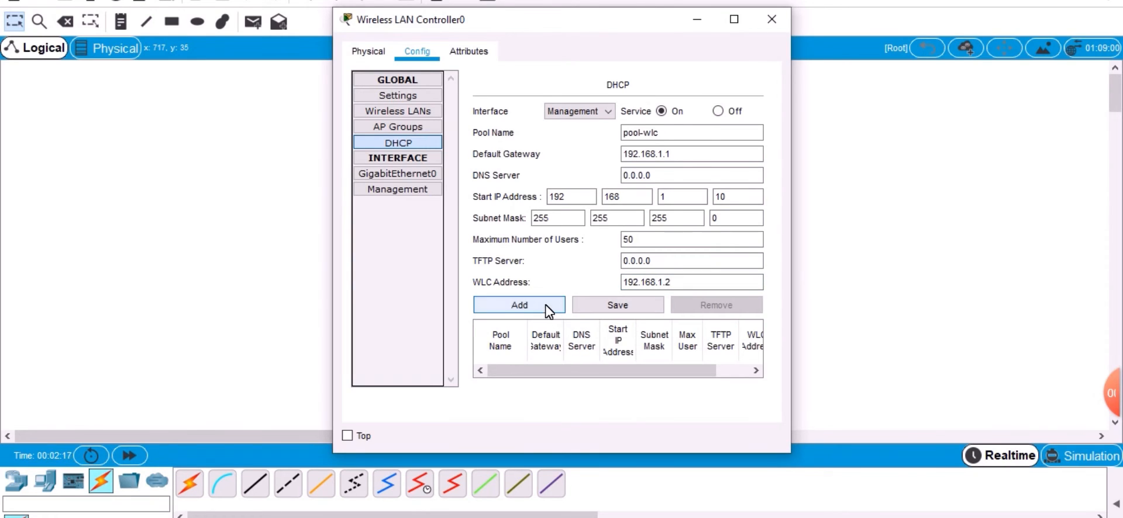
# Step: Check the pool-wlc entry in the controller's DHCP pool list, and close the controller's window
pyautogui.moveTo(547, 465); pyautogui.dragTo(547, 499)
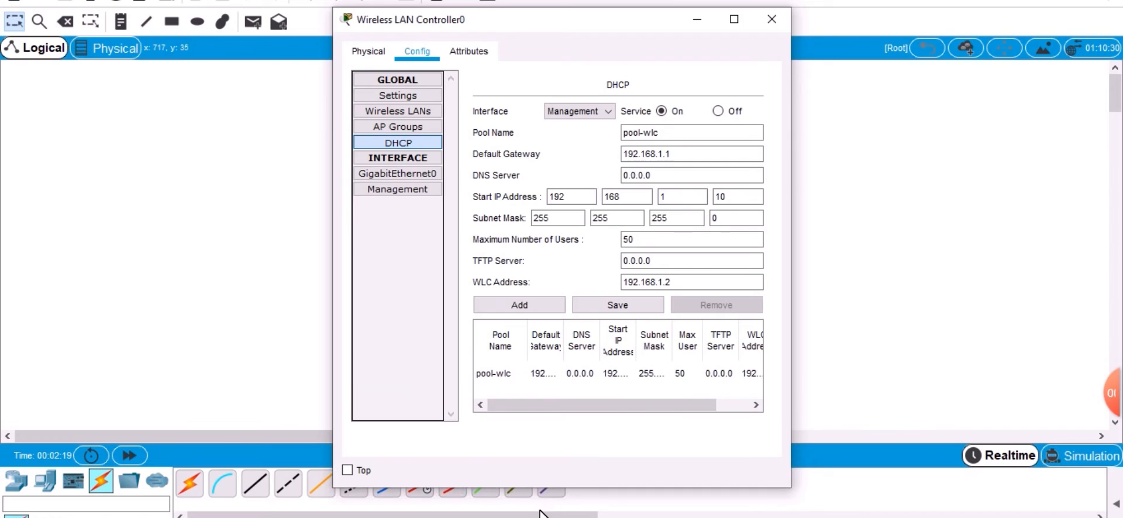
pyautogui.click(549, 378)
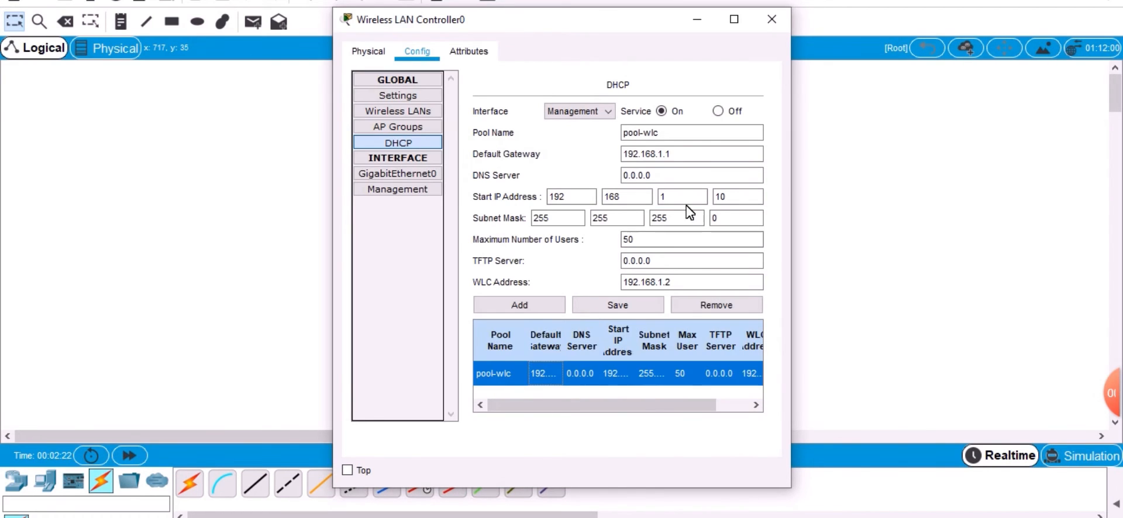
pyautogui.click(772, 23)
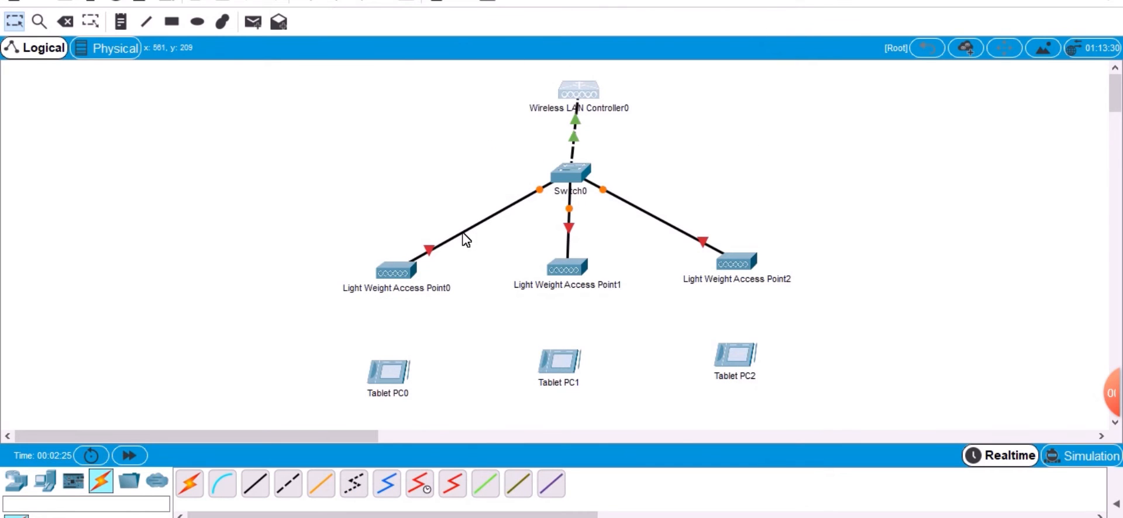
# Step: Fit the power adapter to Light Weight Access Point0 and set its display name to Lt1 with DHCP addressing
pyautogui.click(403, 272)
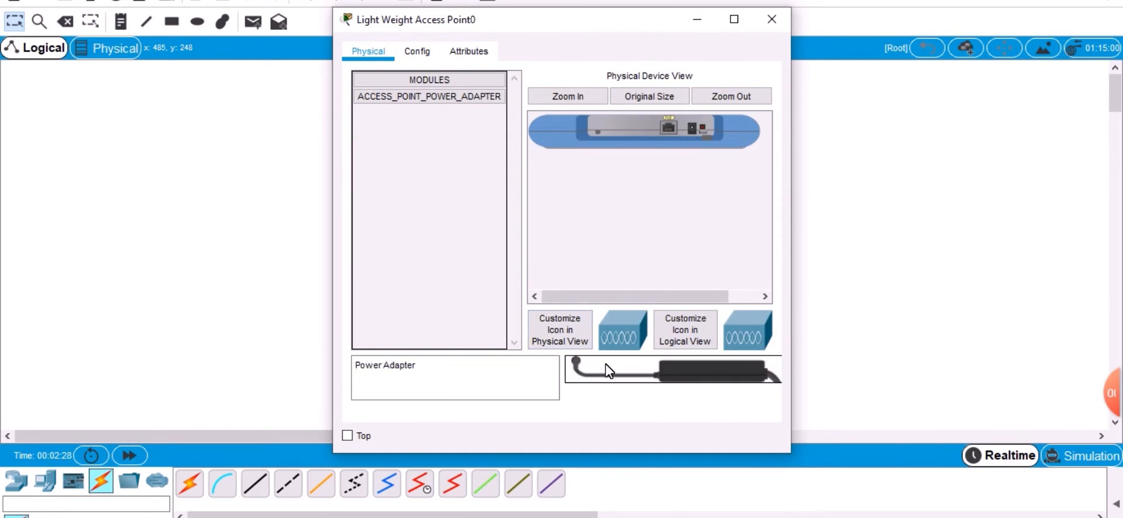
pyautogui.moveTo(608, 369); pyautogui.dragTo(697, 133)
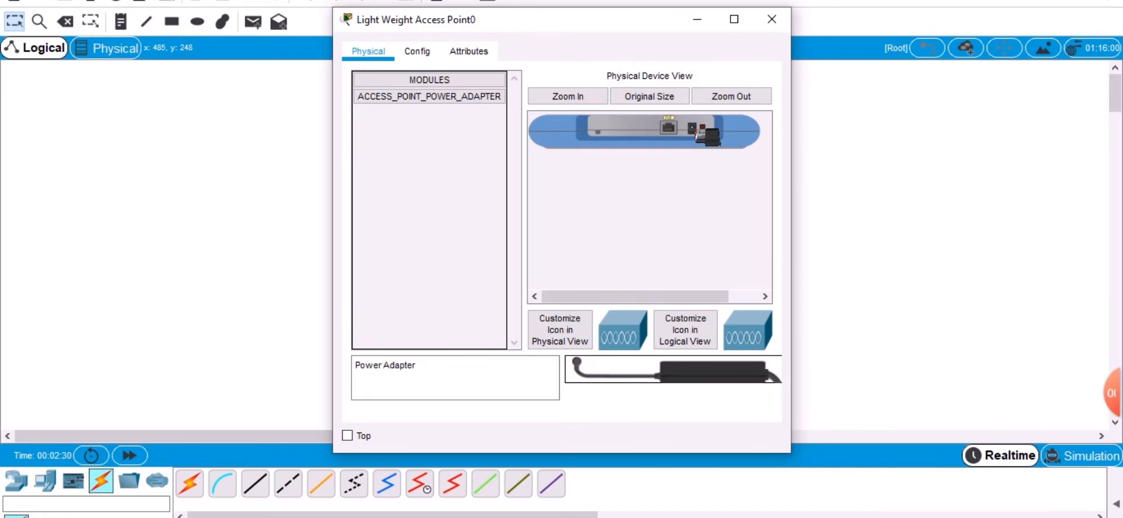
pyautogui.click(418, 52)
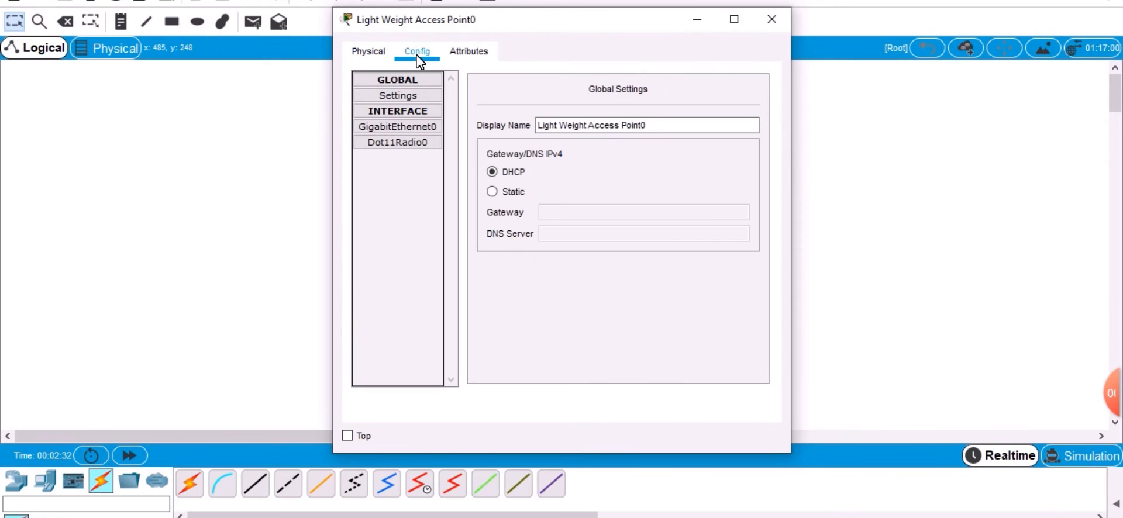
pyautogui.click(575, 125)
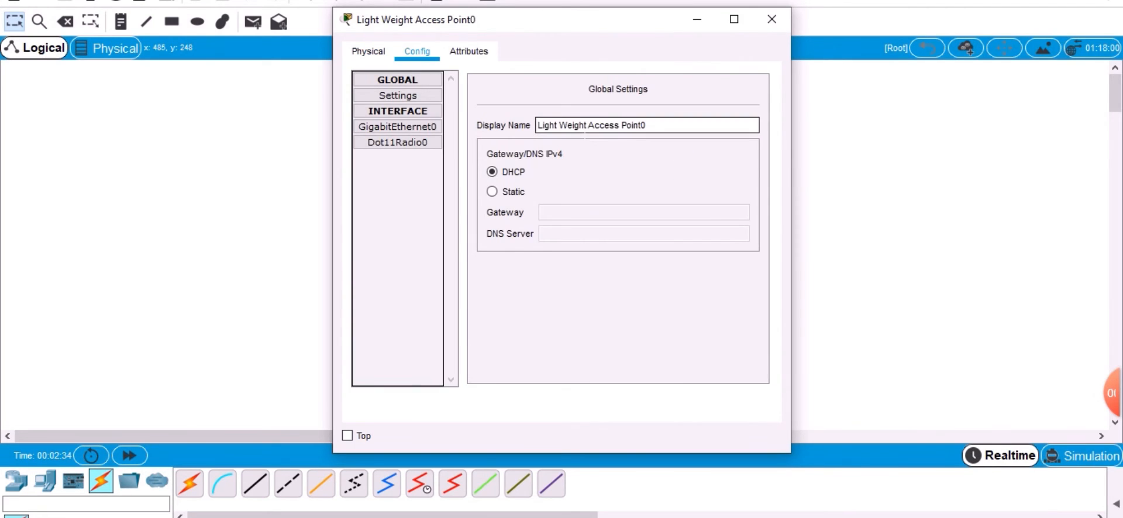
pyautogui.hotkey('ctrl', 'a')
pyautogui.write('L')
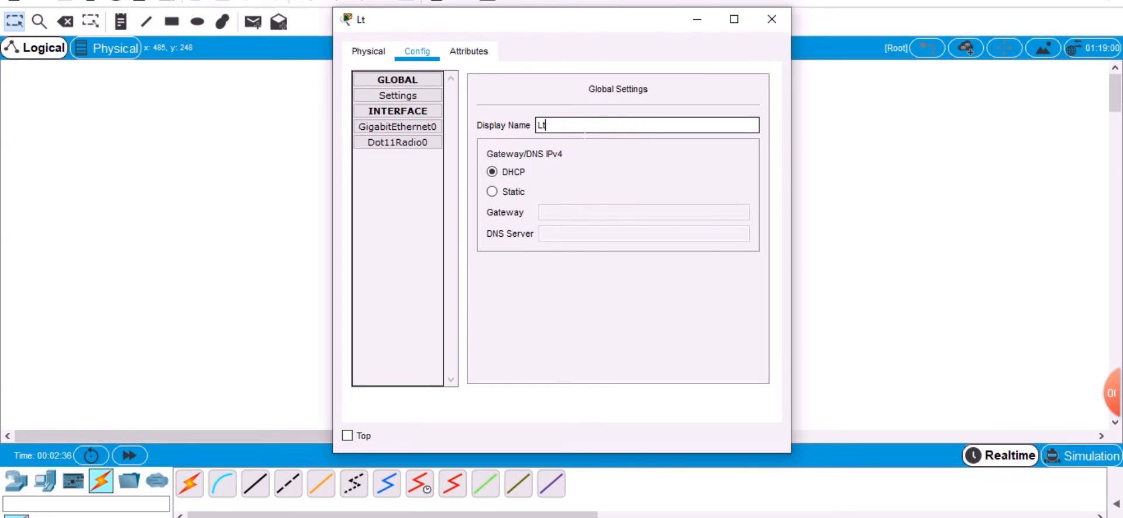
pyautogui.click(493, 172)
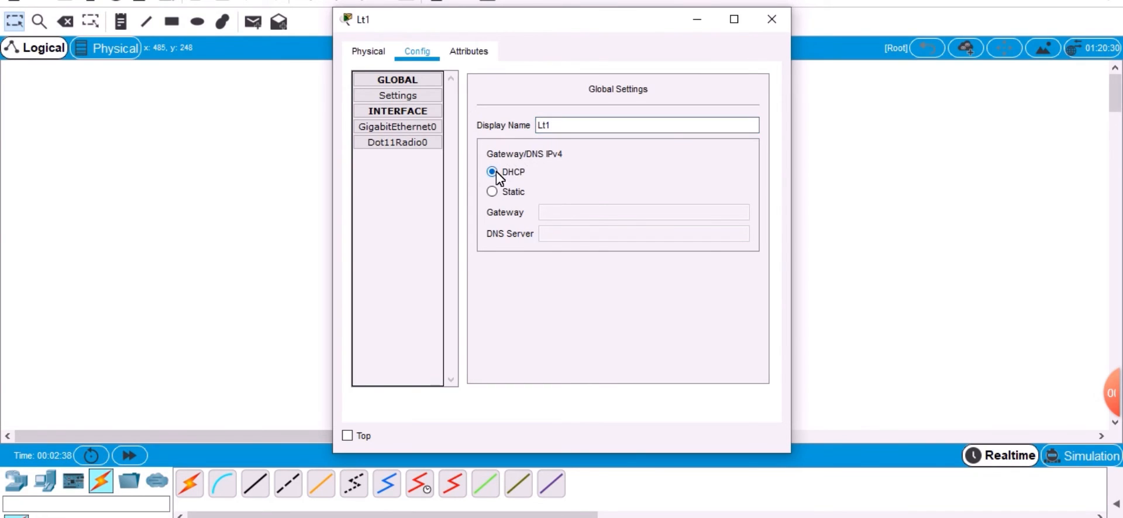
pyautogui.click(772, 19)
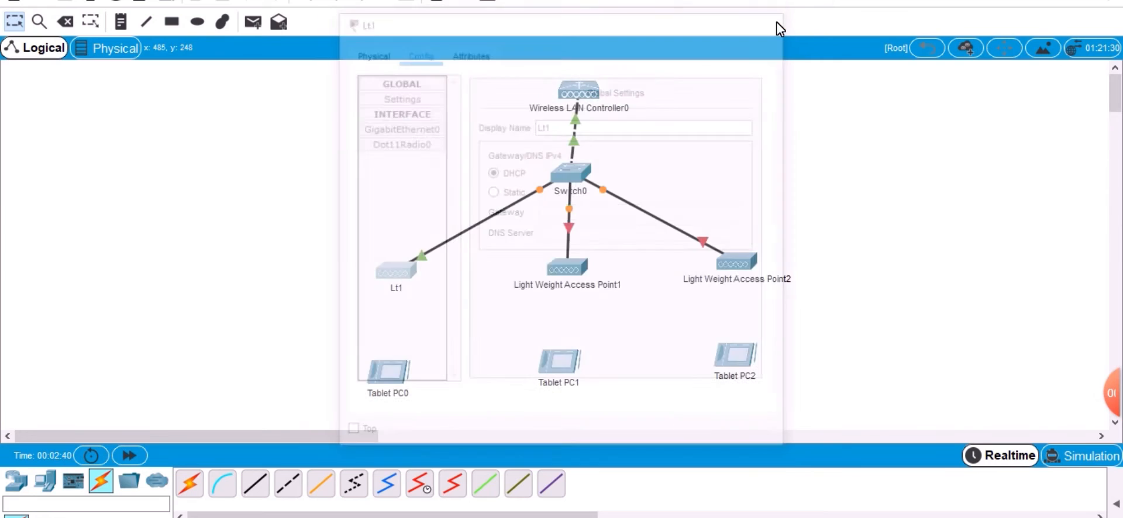
# Step: Fit the power adapter to Light Weight Access Point1 and set its display name to Lt2
pyautogui.click(576, 271)
pyautogui.moveTo(606, 368); pyautogui.dragTo(691, 128)
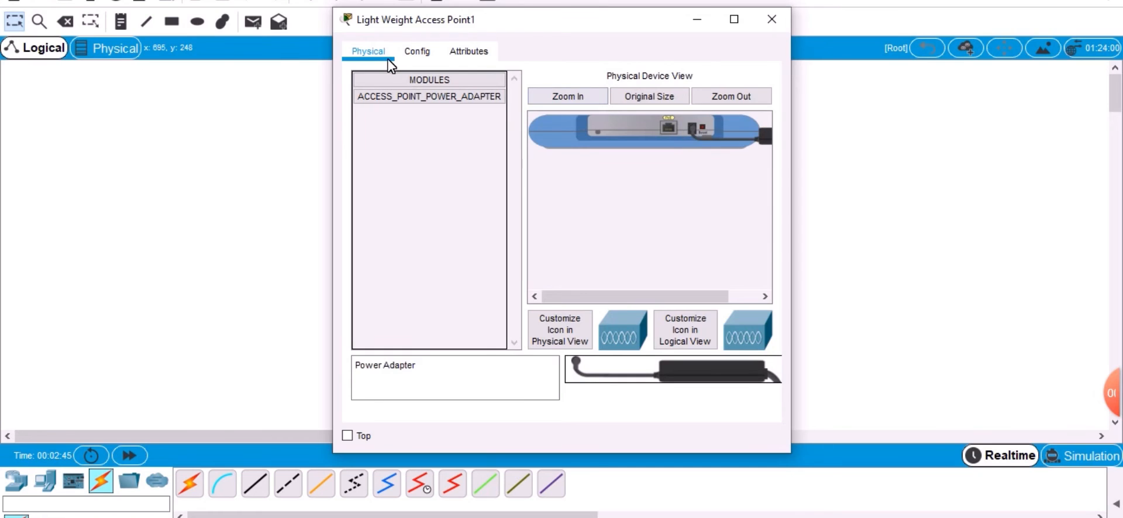
pyautogui.click(418, 54)
pyautogui.click(570, 125)
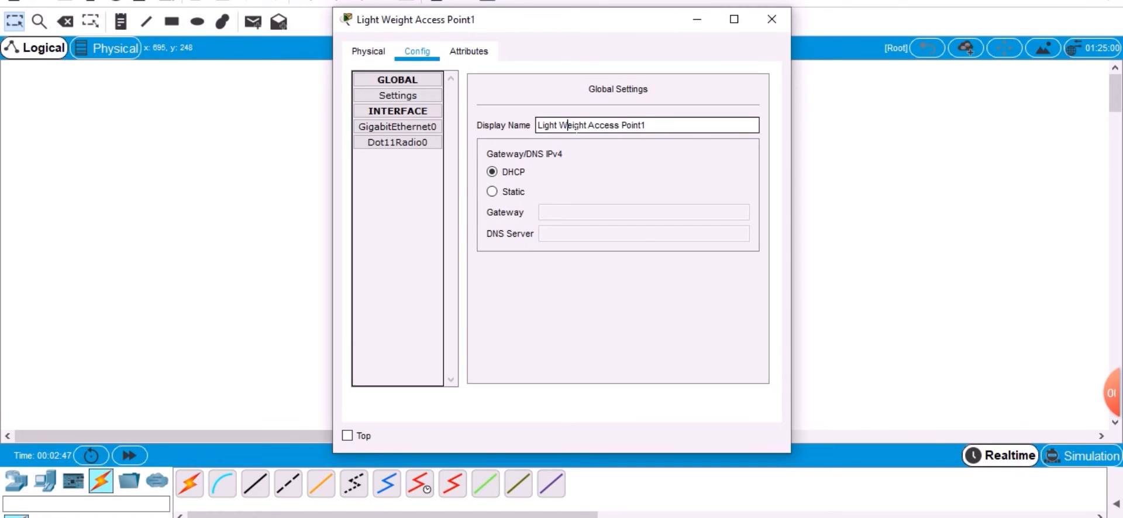
pyautogui.tripleClick(577, 127)
pyautogui.write('Lt2')
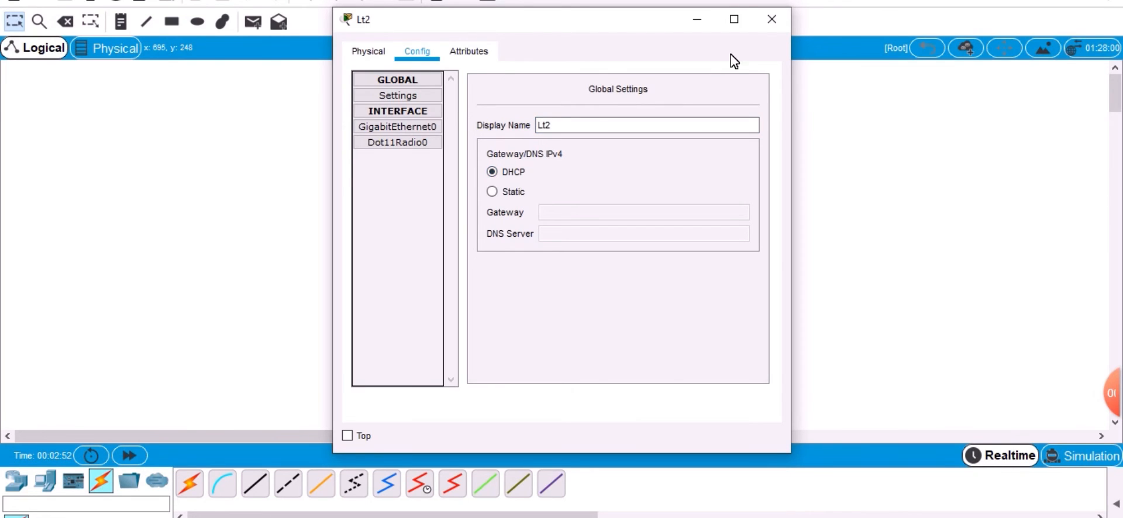
pyautogui.click(774, 20)
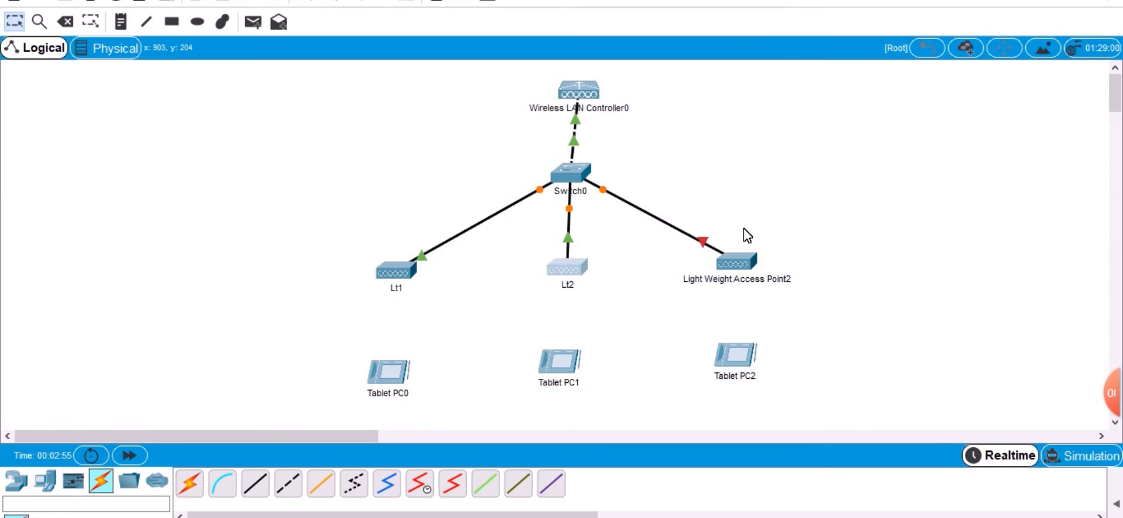
# Step: Fit the power adapter to Light Weight Access Point2 and set its display name to Lt3
pyautogui.click(738, 265)
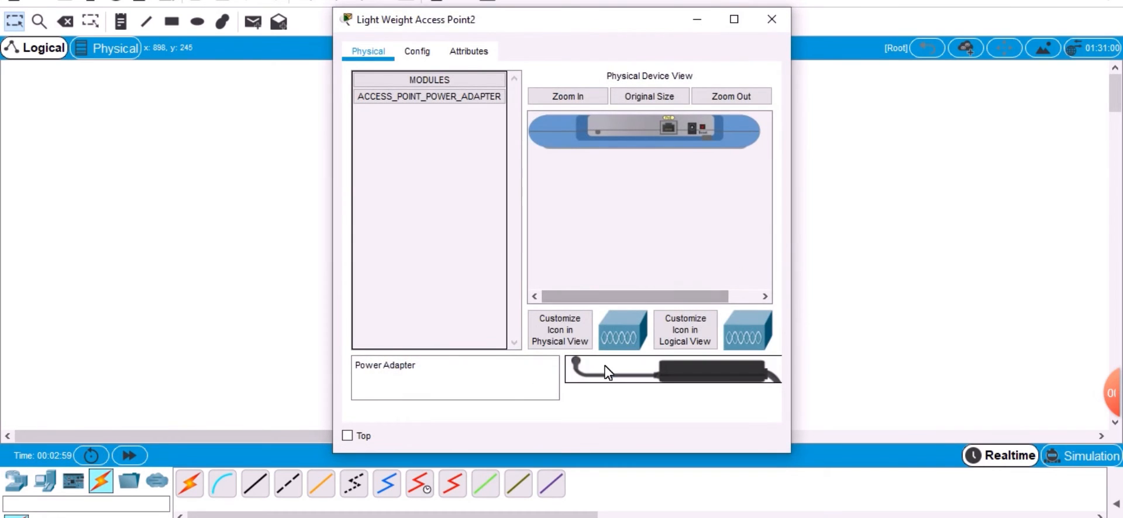
pyautogui.moveTo(606, 370); pyautogui.dragTo(694, 133)
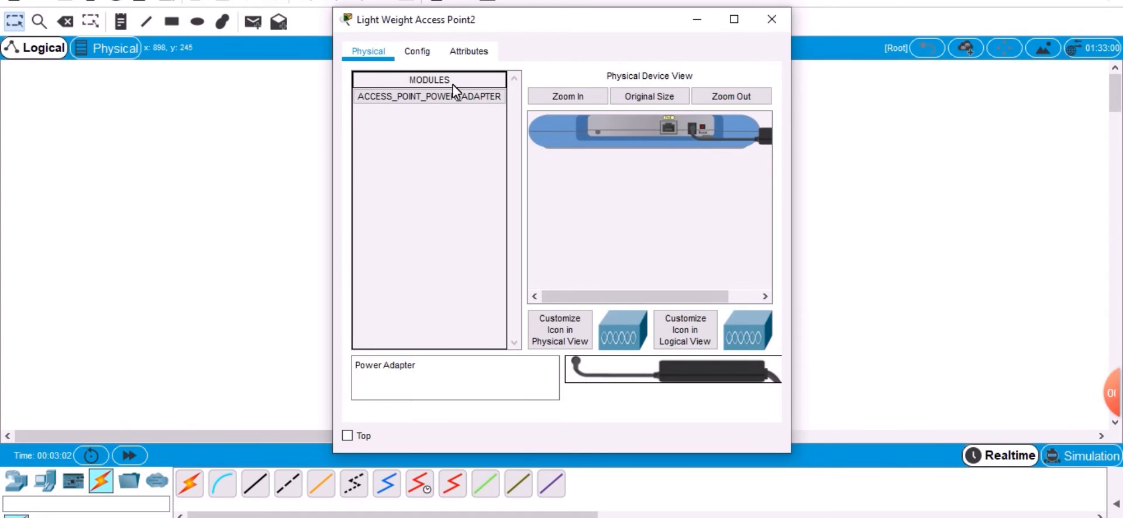
pyautogui.click(419, 55)
pyautogui.click(577, 126)
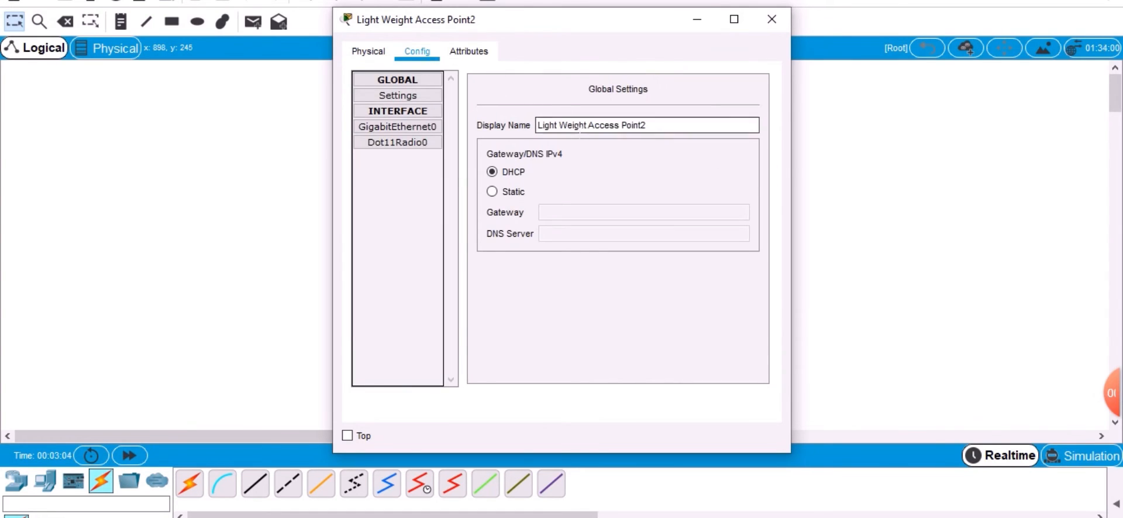
pyautogui.hotkey('ctrl', 'a')
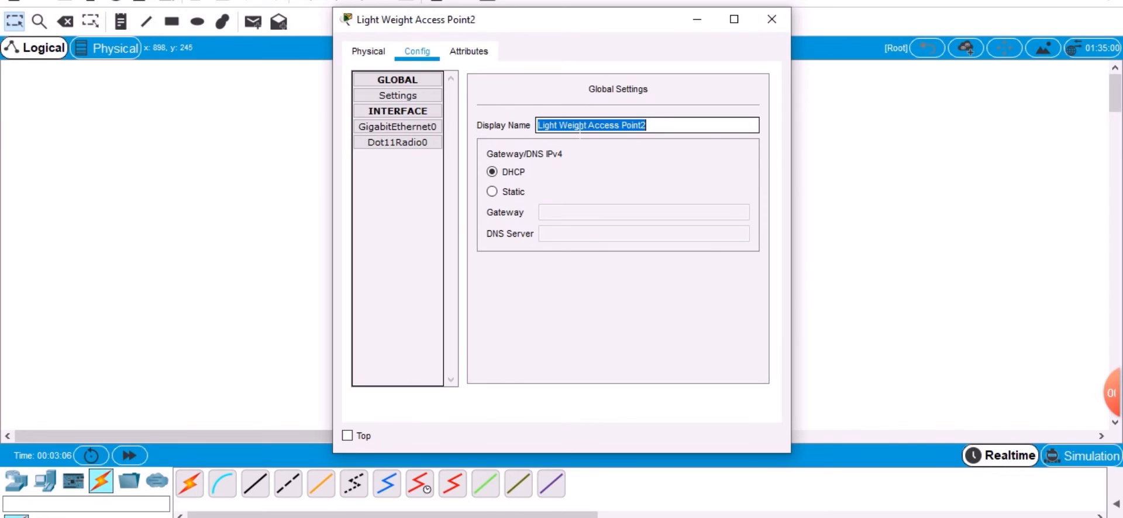
pyautogui.write('Lt3')
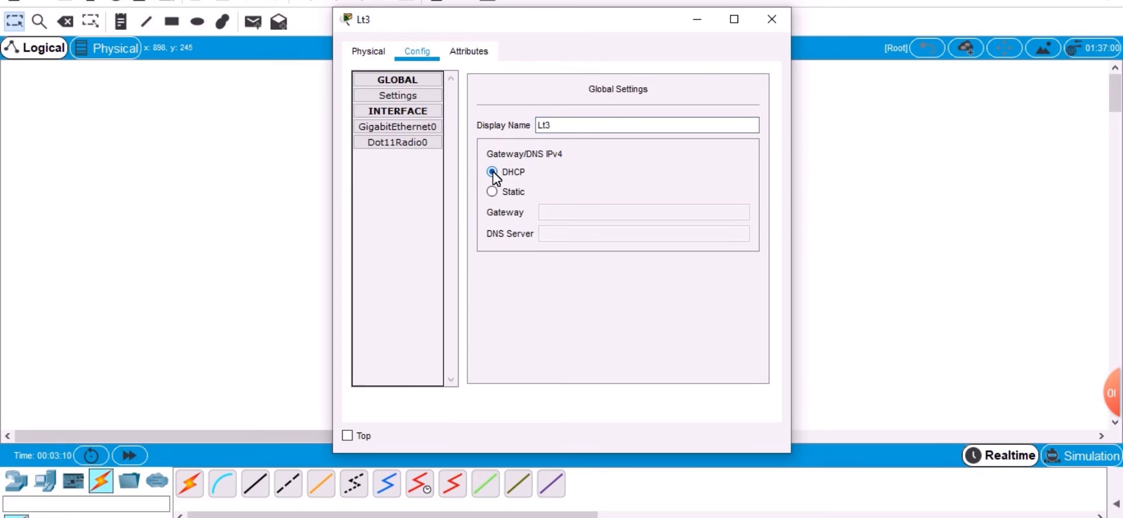
pyautogui.click(771, 19)
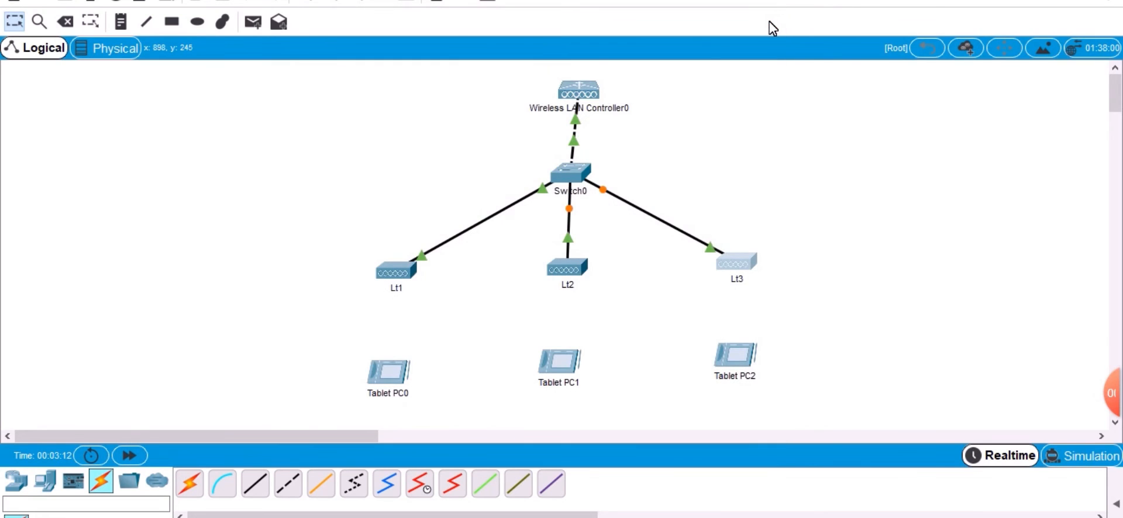
# Step: Define wireless LAN Lt1 on the controller with SSID AP1 and WEP authentication, enter the WEP key, and save it
pyautogui.click(582, 95)
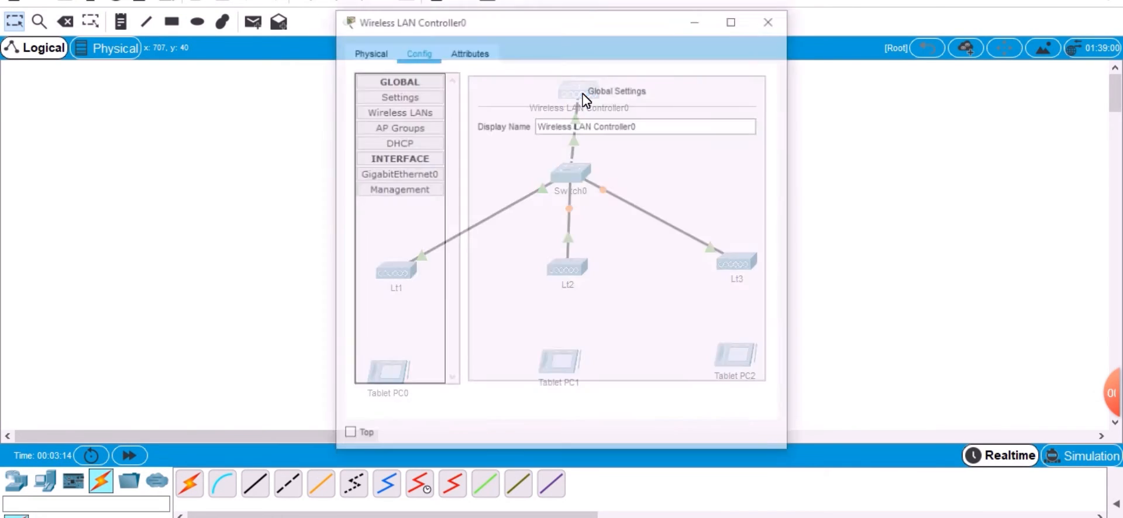
pyautogui.click(433, 112)
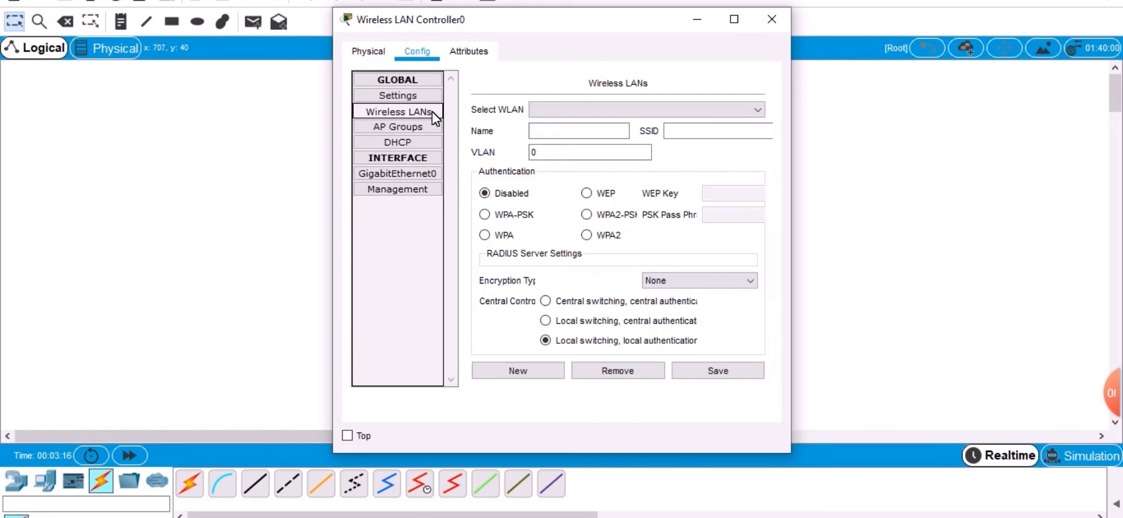
pyautogui.click(554, 131)
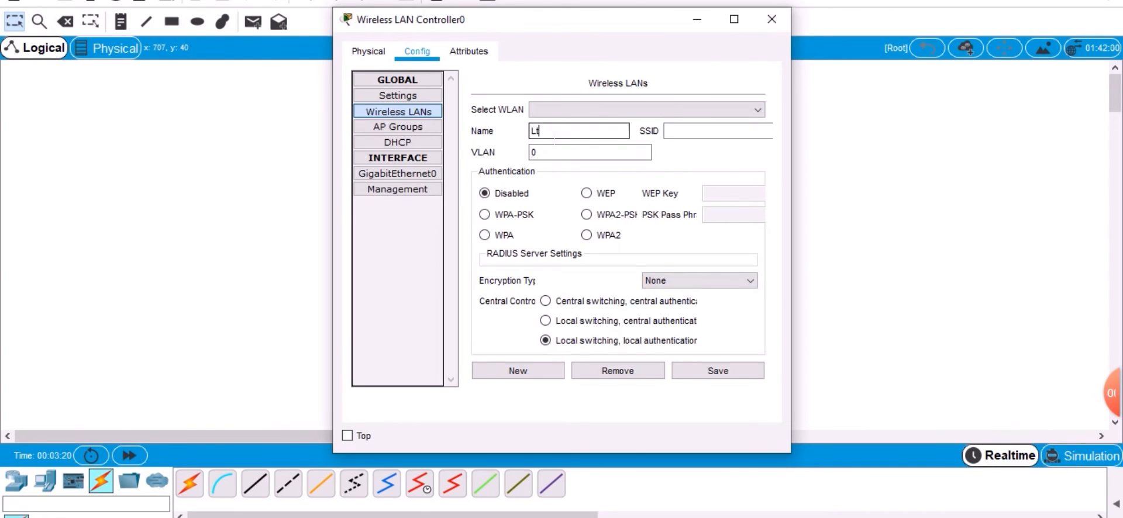
pyautogui.click(697, 132)
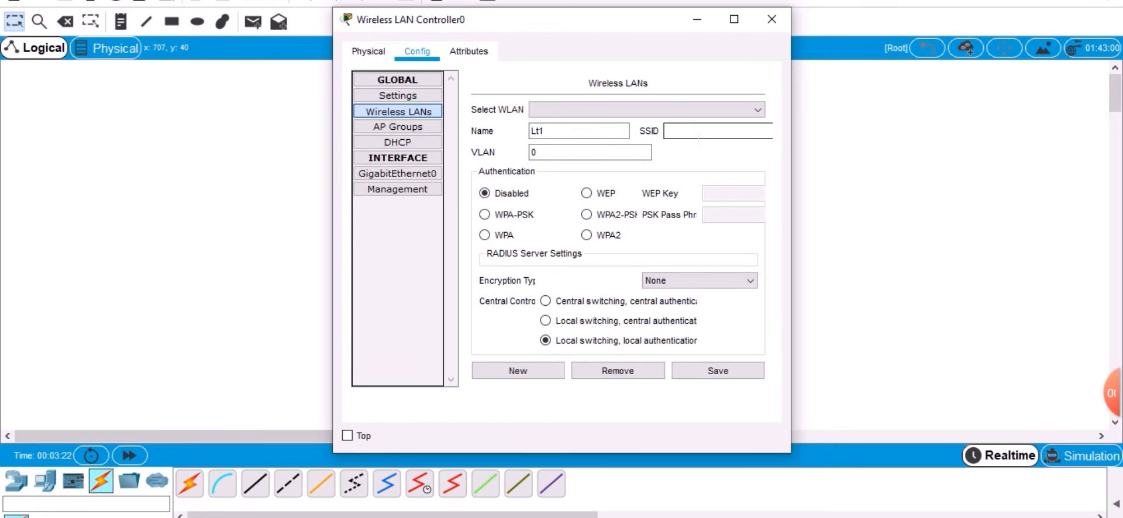
pyautogui.write('AP1')
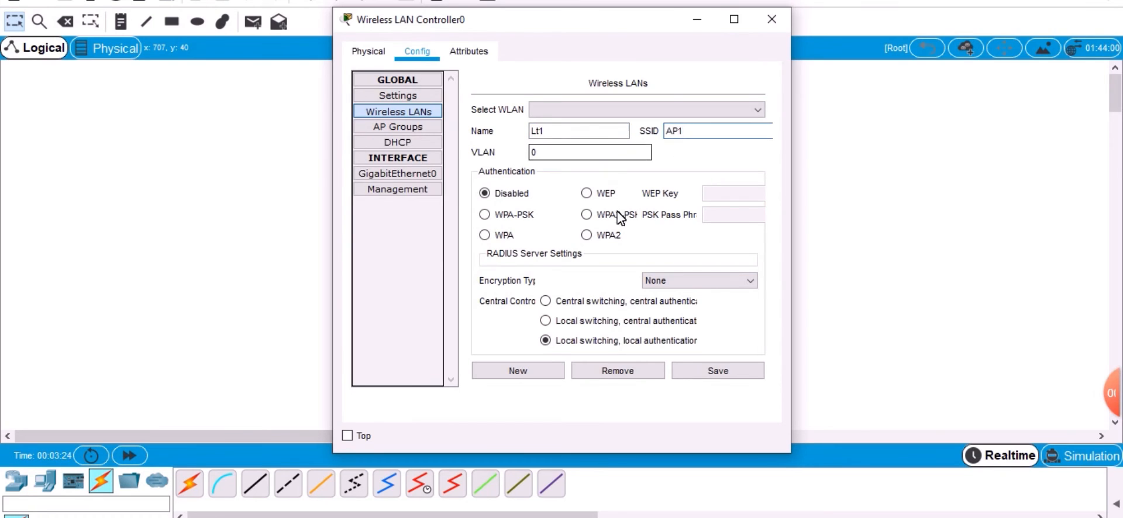
pyautogui.click(587, 193)
pyautogui.click(721, 196)
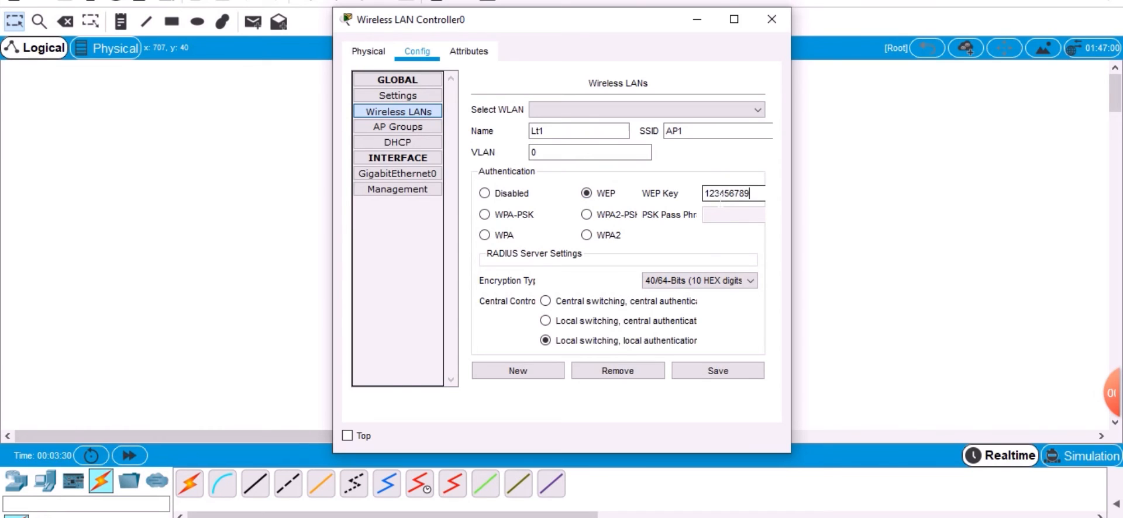
pyautogui.click(710, 378)
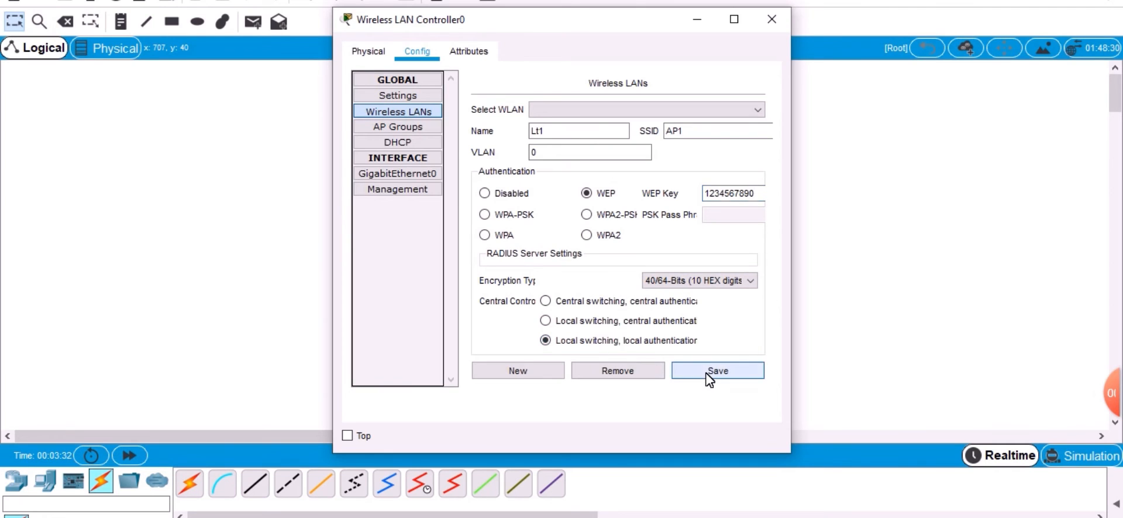
# Step: Add a new wireless LAN Lt2 with SSID AP2 and WEP authentication, enter the WEP key, and save it
pyautogui.click(549, 378)
pyautogui.click(585, 133)
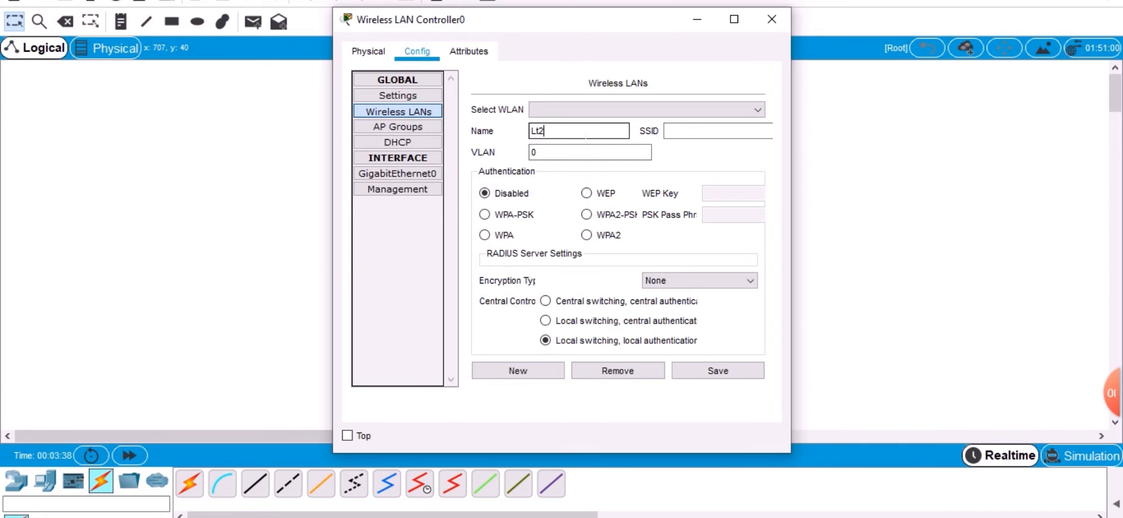
pyautogui.click(688, 134)
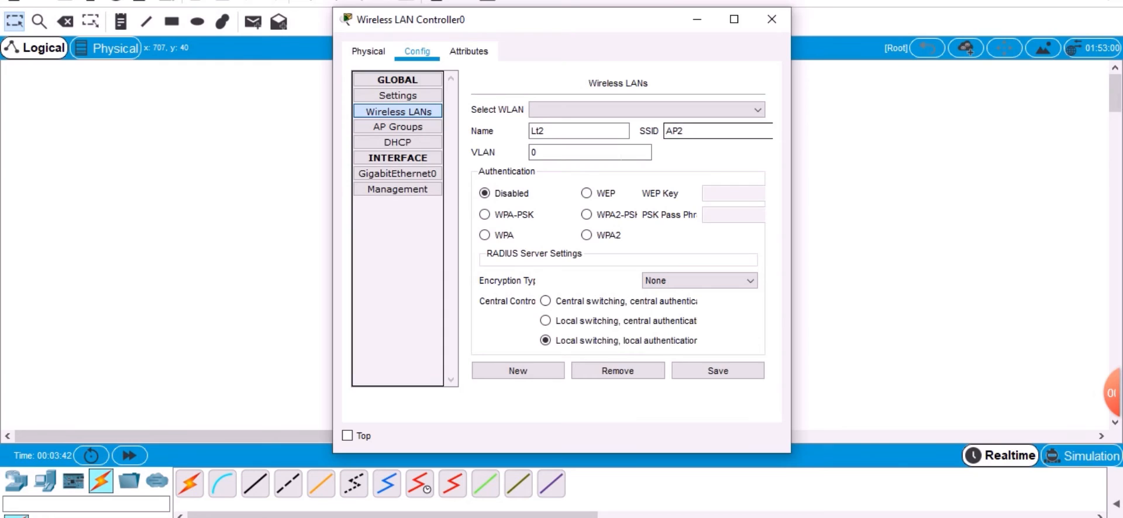
pyautogui.click(587, 193)
pyautogui.click(722, 195)
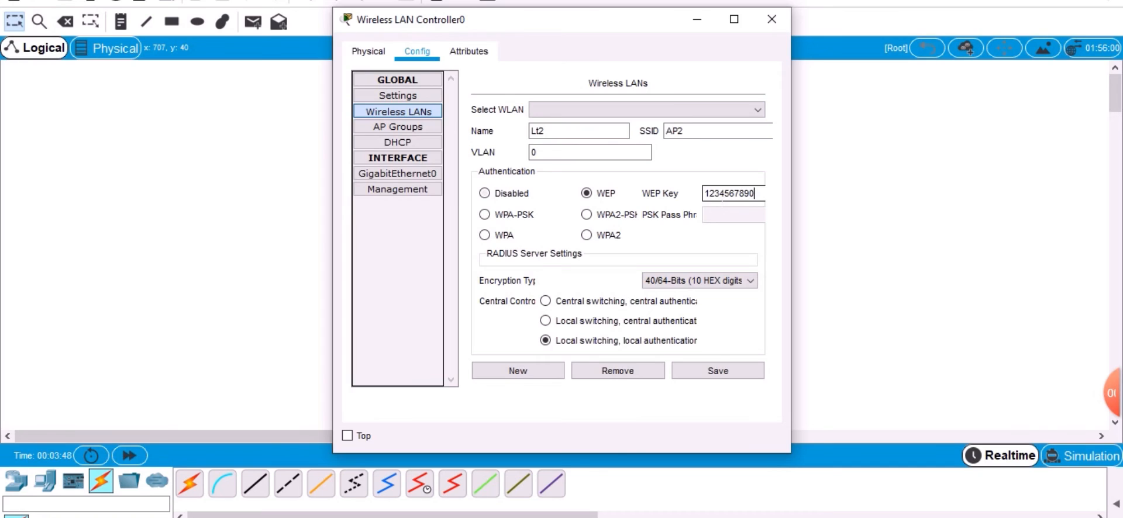
pyautogui.click(707, 373)
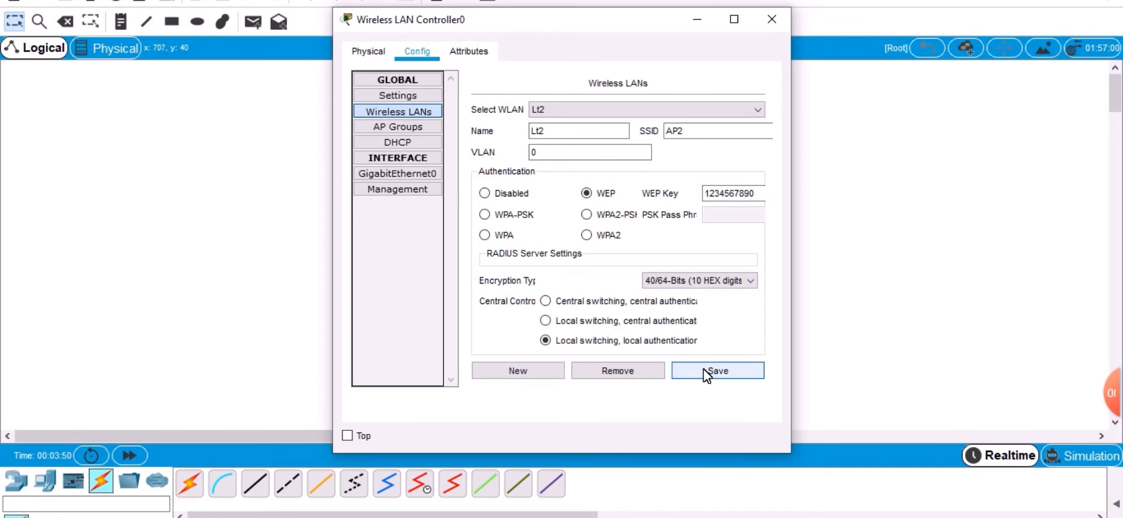
# Step: Add a new wireless LAN Lt3 with SSID AP3 and WEP authentication, enter the WEP key, and save it
pyautogui.click(506, 374)
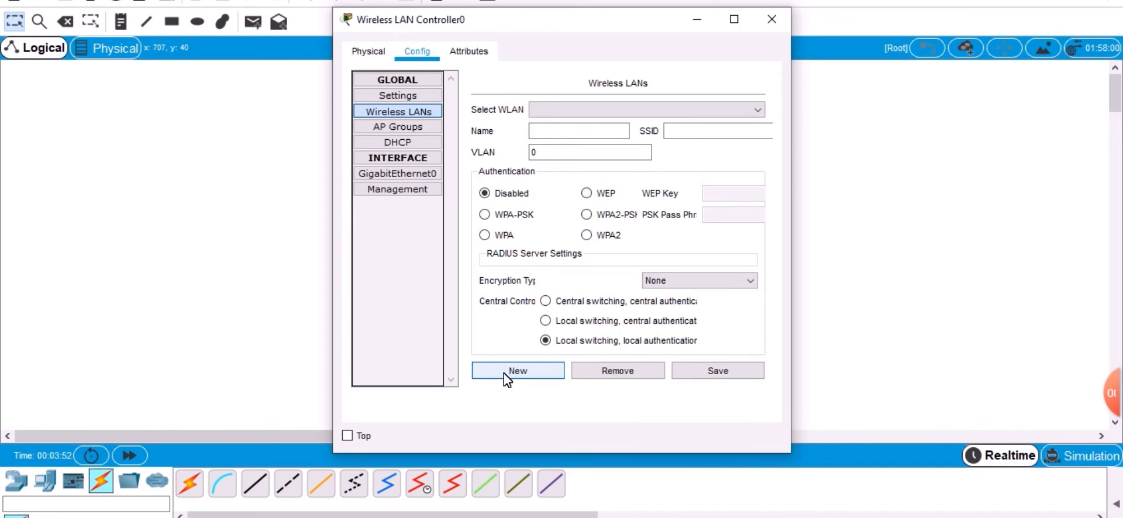
pyautogui.click(582, 134)
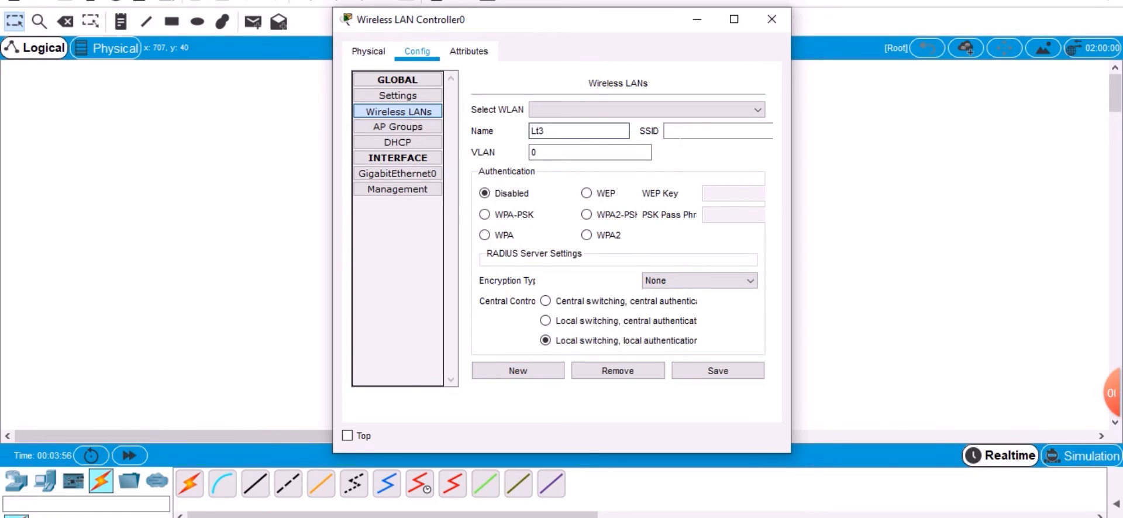
pyautogui.click(687, 133)
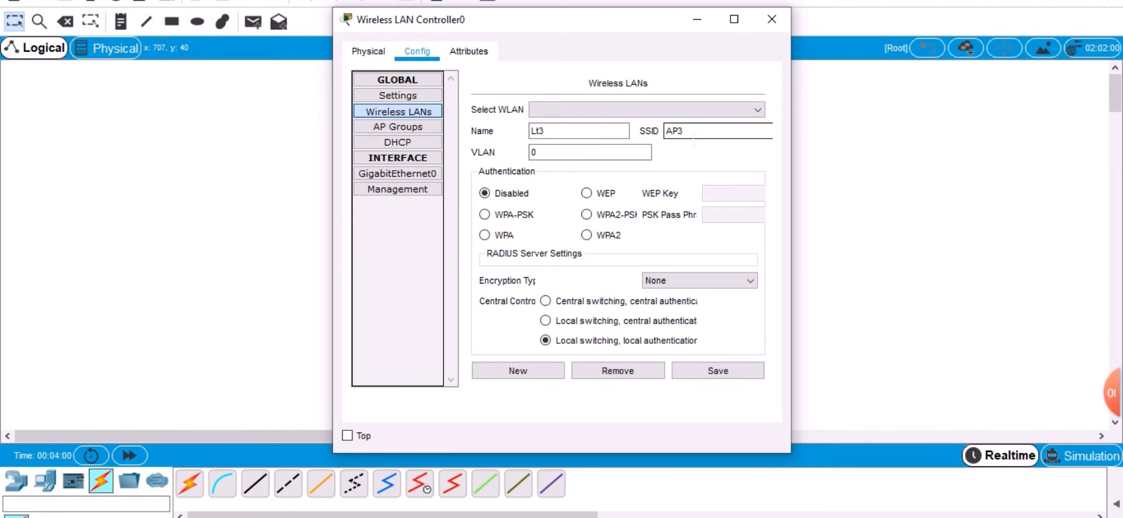
pyautogui.write('AP3')
pyautogui.click(586, 193)
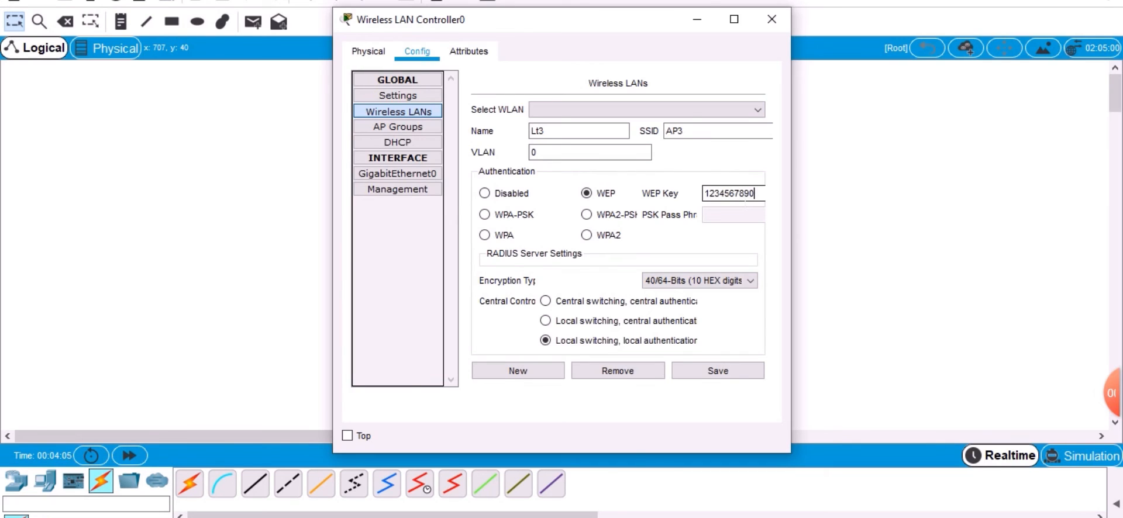
pyautogui.click(701, 374)
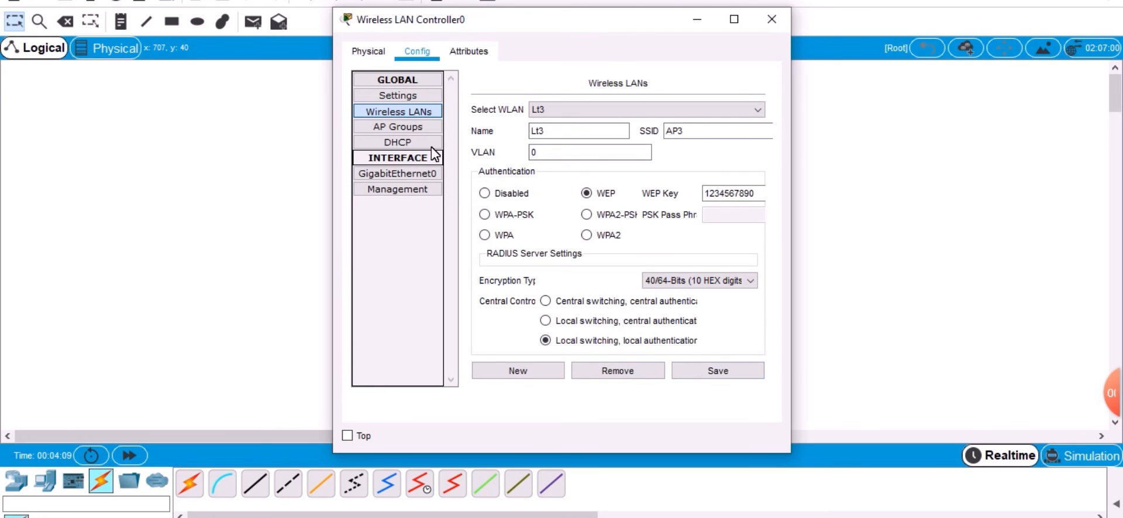
# Step: Review the default AP group's wireless LANs and access points, and save wireless LAN Lt3 again
pyautogui.click(424, 128)
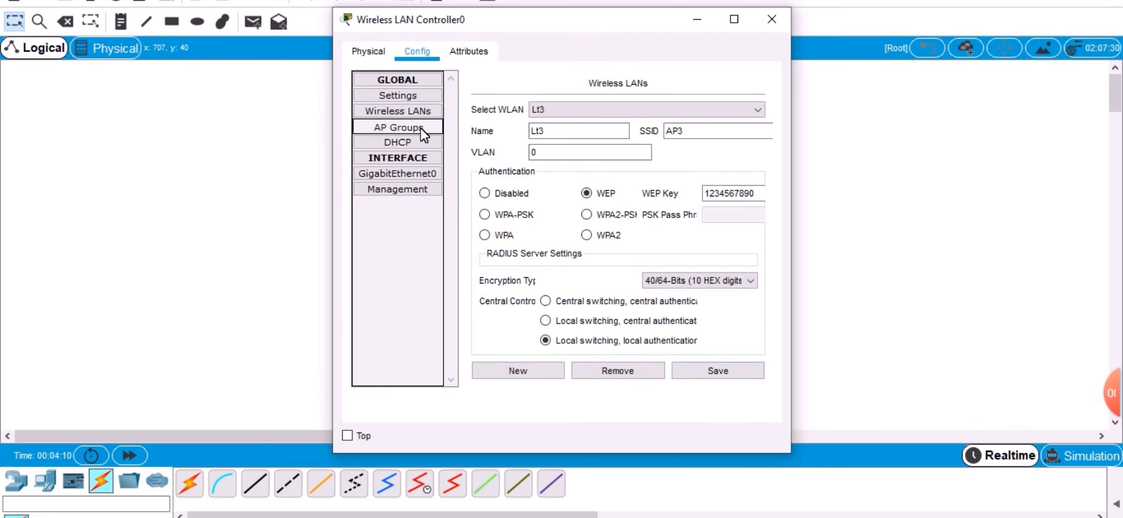
pyautogui.doubleClick(529, 8)
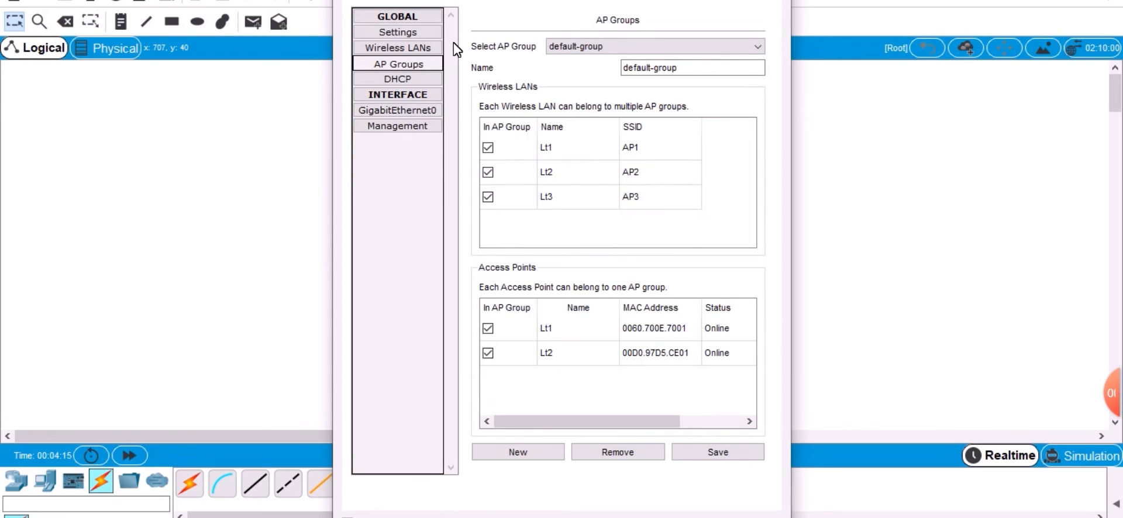
pyautogui.click(434, 52)
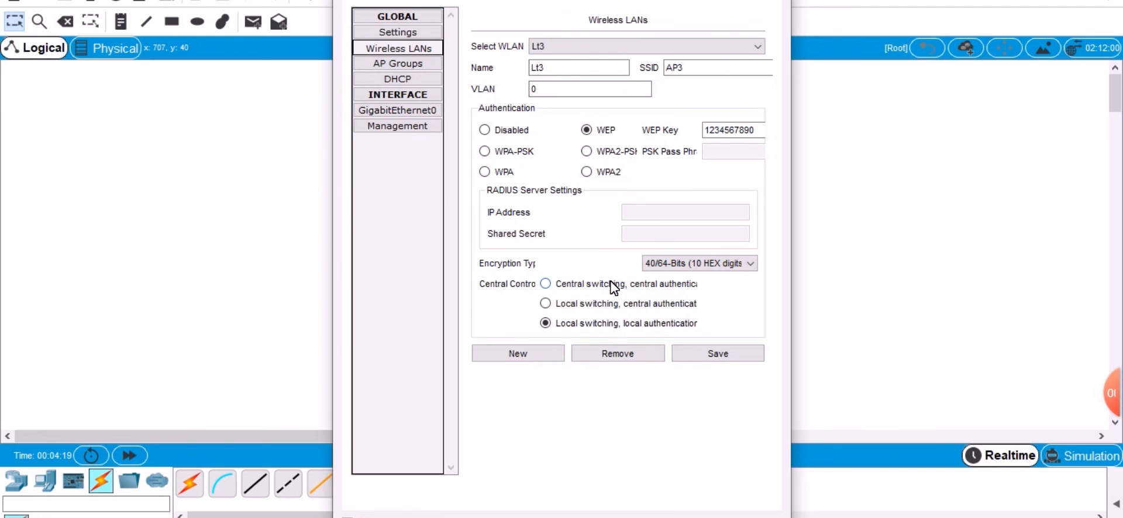
pyautogui.click(713, 365)
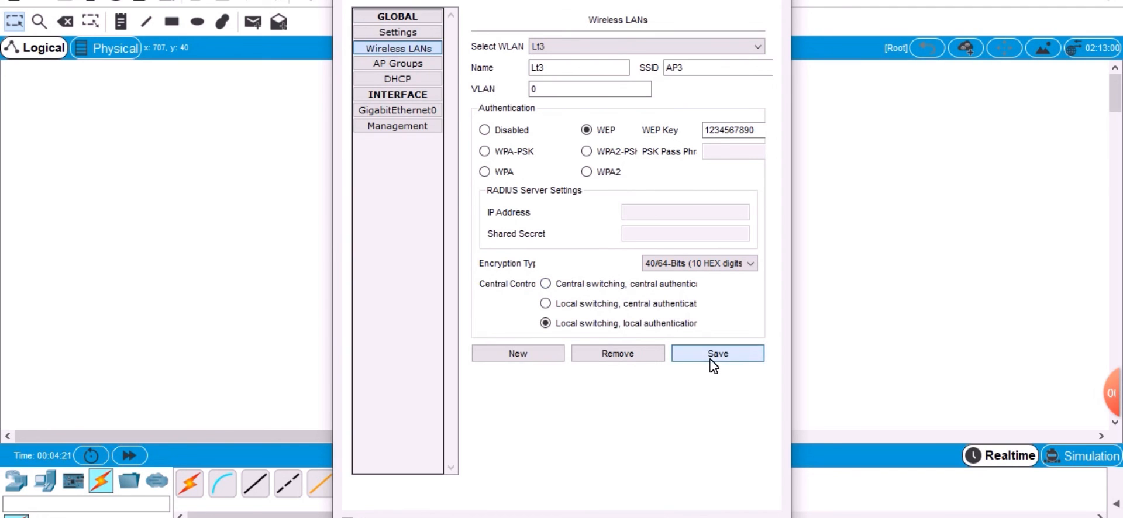
# Step: Create an AP group named Lt1 containing wireless LAN Lt1 and access point Lt1, and save it
pyautogui.click(421, 65)
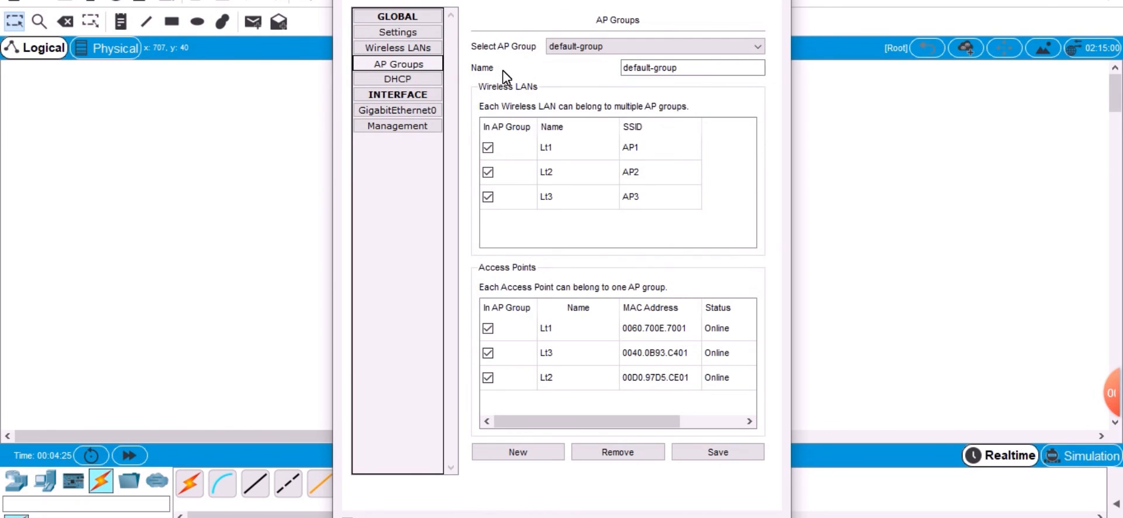
pyautogui.click(586, 52)
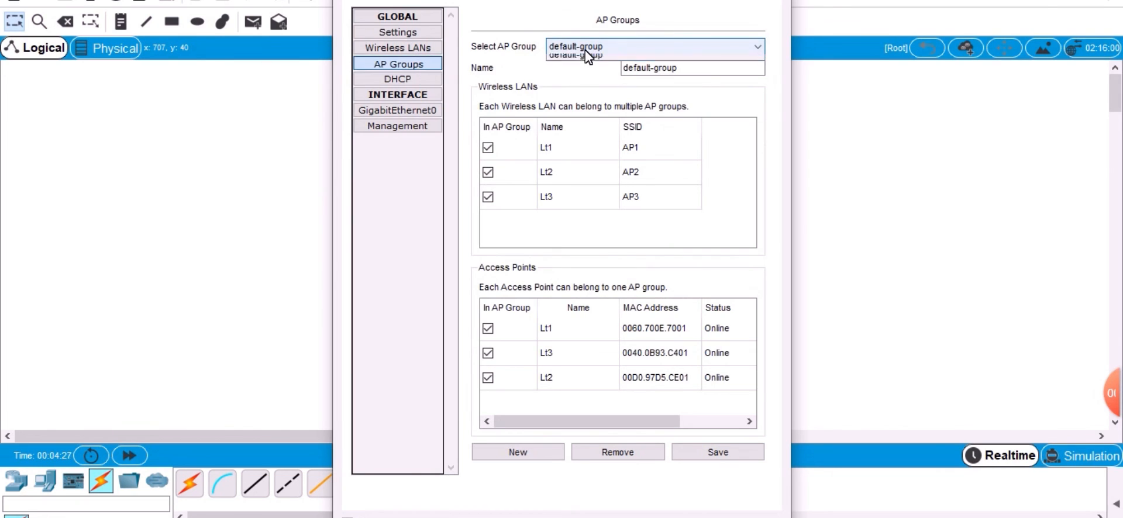
pyautogui.click(497, 456)
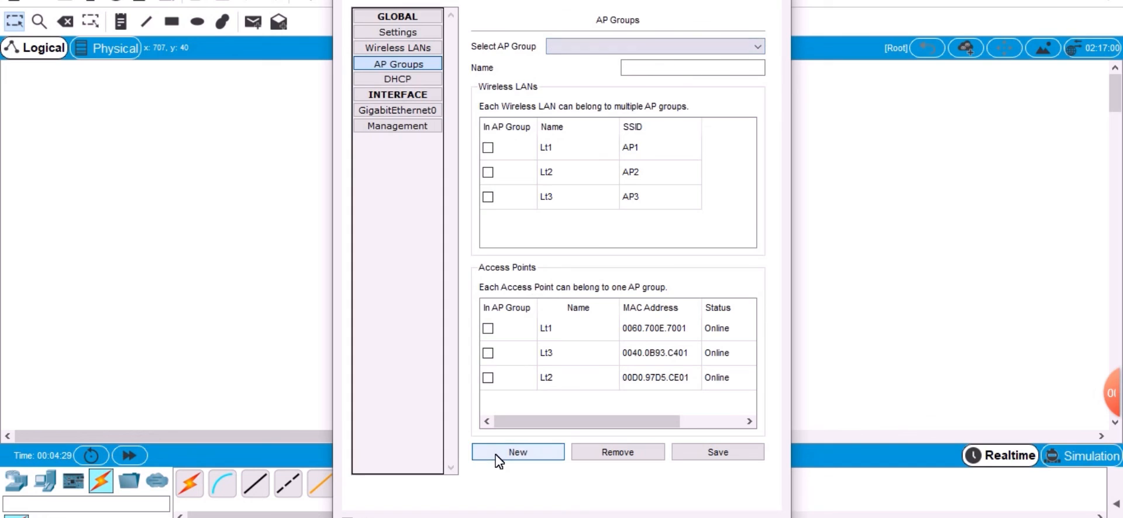
pyautogui.click(672, 68)
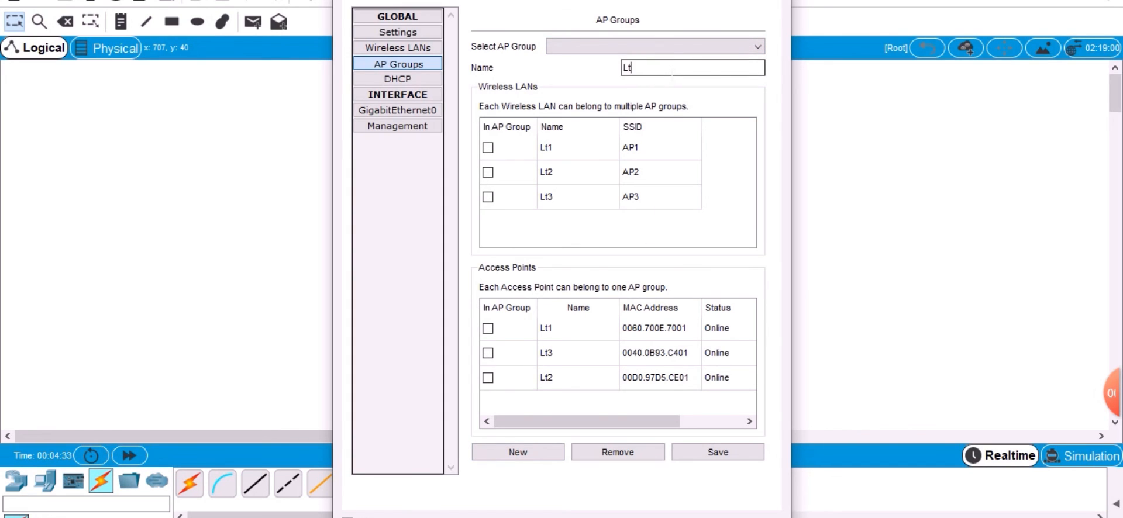
pyautogui.click(487, 148)
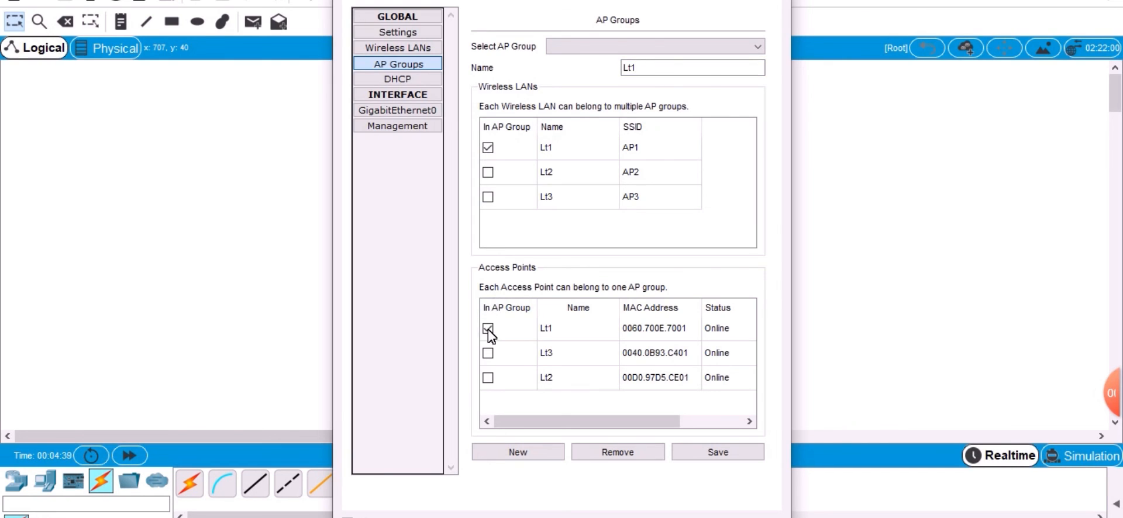
pyautogui.click(717, 454)
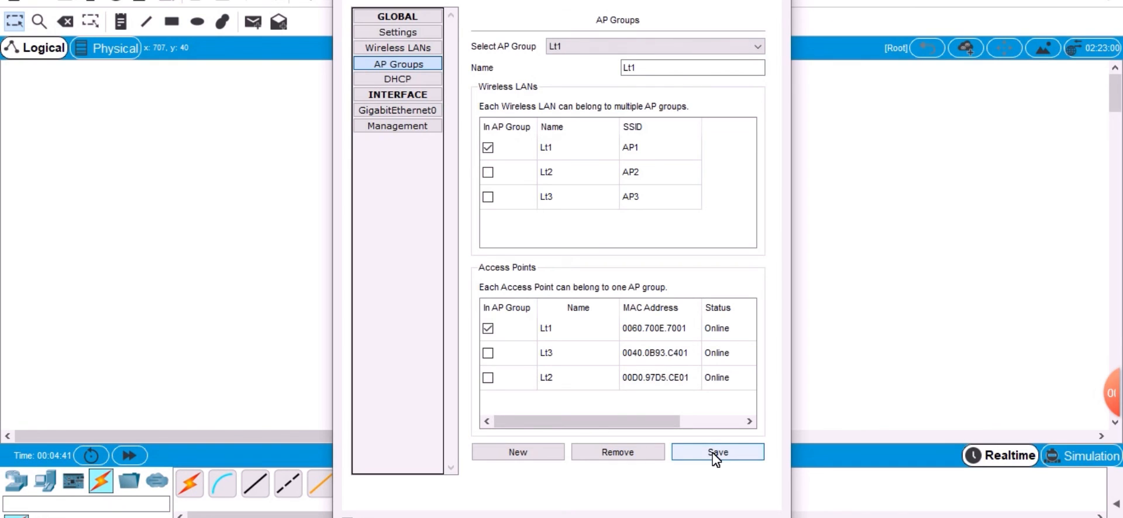
# Step: Create an AP group named Lt2 containing wireless LAN Lt2 and access point Lt2, and save it
pyautogui.click(547, 457)
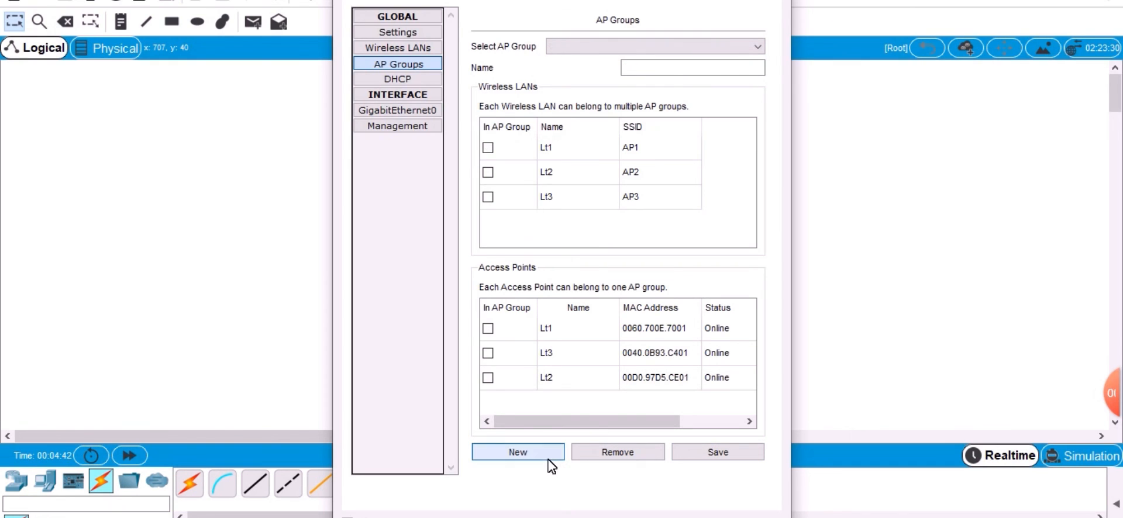
pyautogui.click(667, 69)
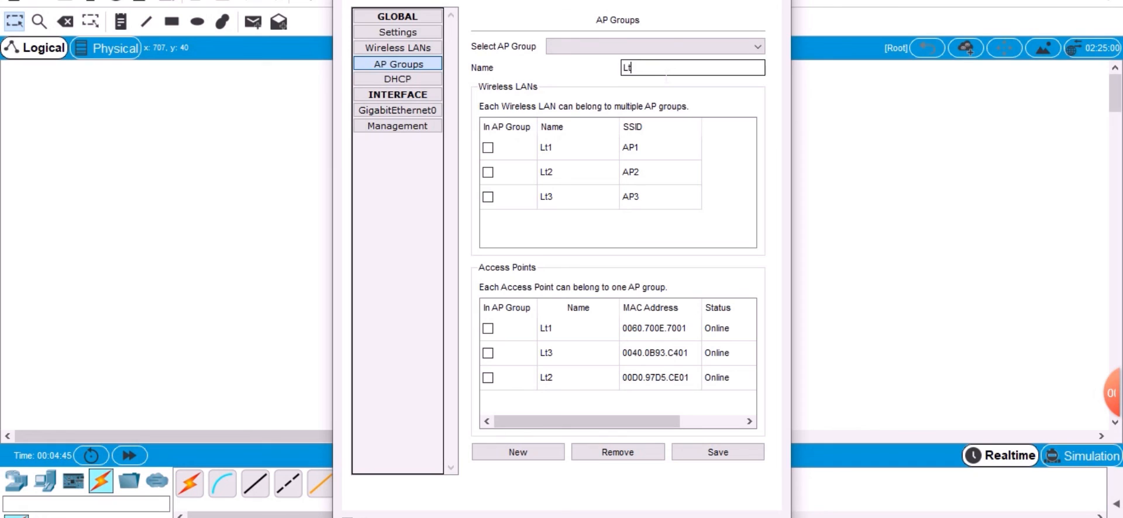
pyautogui.click(488, 172)
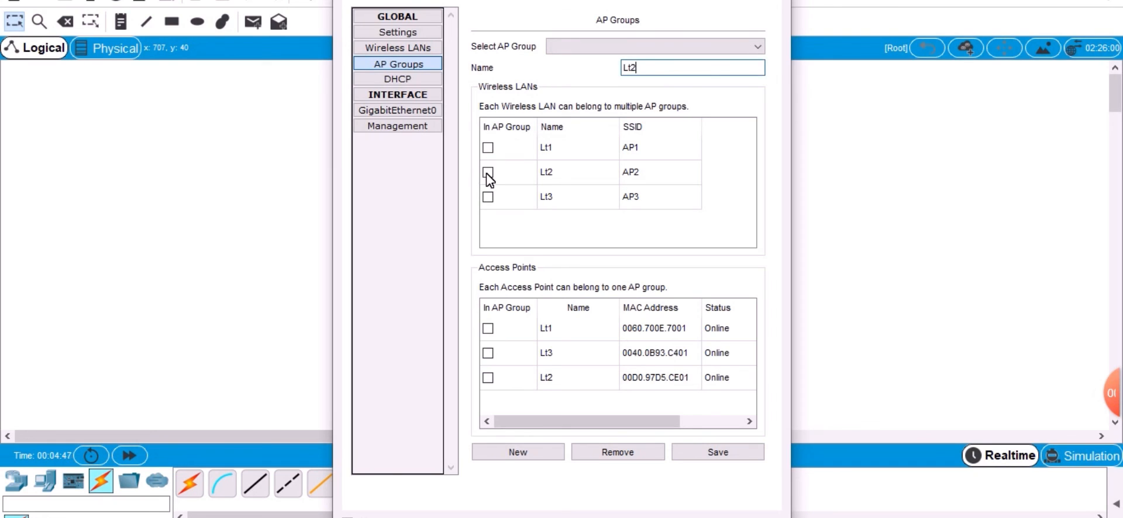
pyautogui.click(488, 377)
pyautogui.click(727, 456)
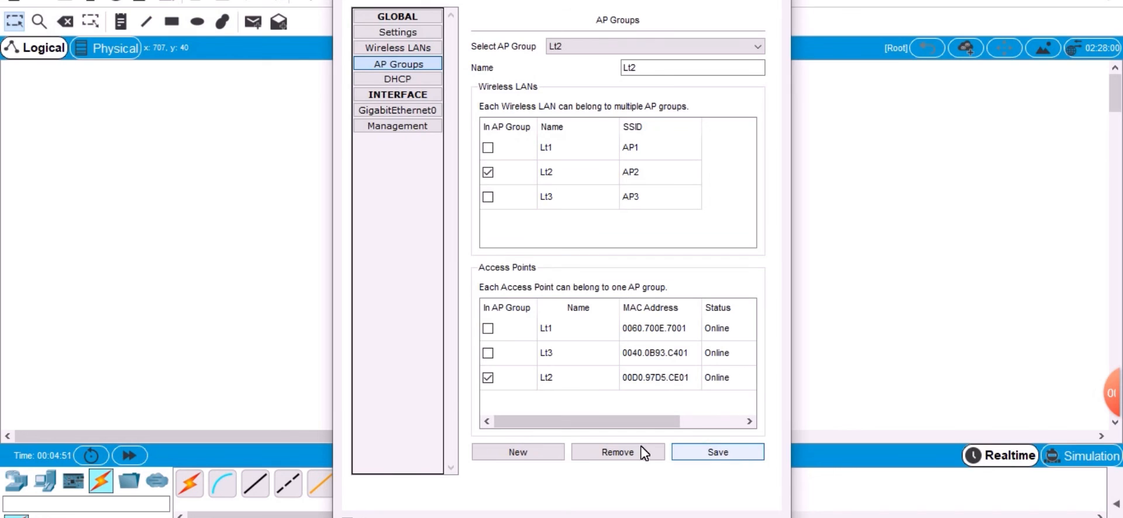
# Step: Create an AP group named Lt3 containing wireless LAN Lt3 and access point Lt3, save it, and close the controller's configuration
pyautogui.click(532, 454)
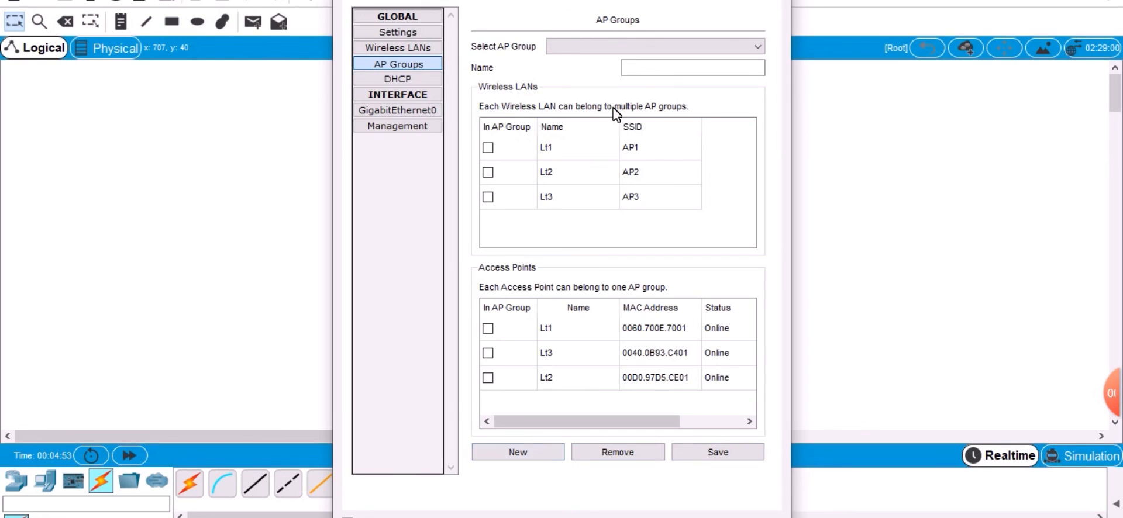
pyautogui.click(652, 70)
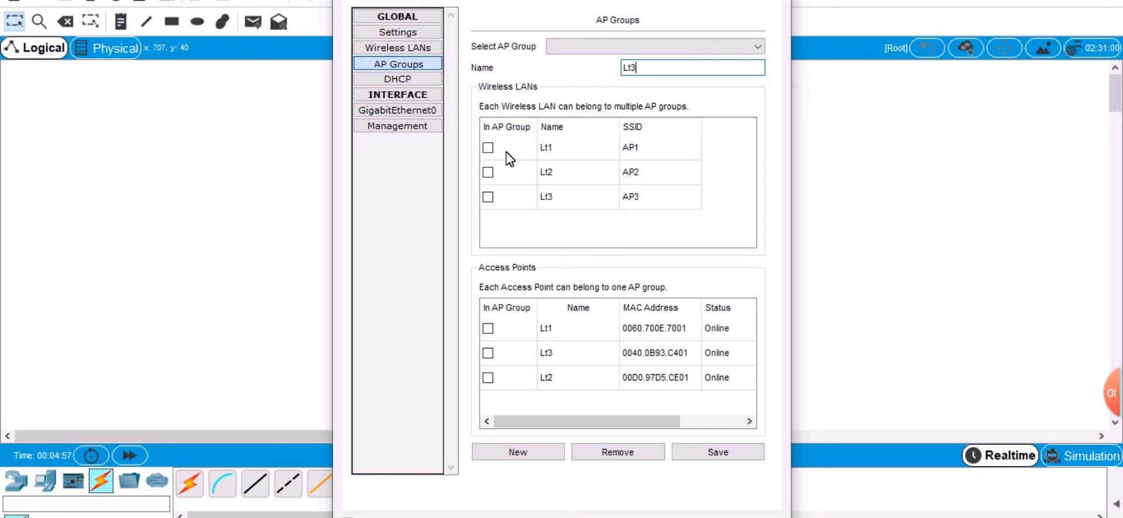
pyautogui.click(488, 197)
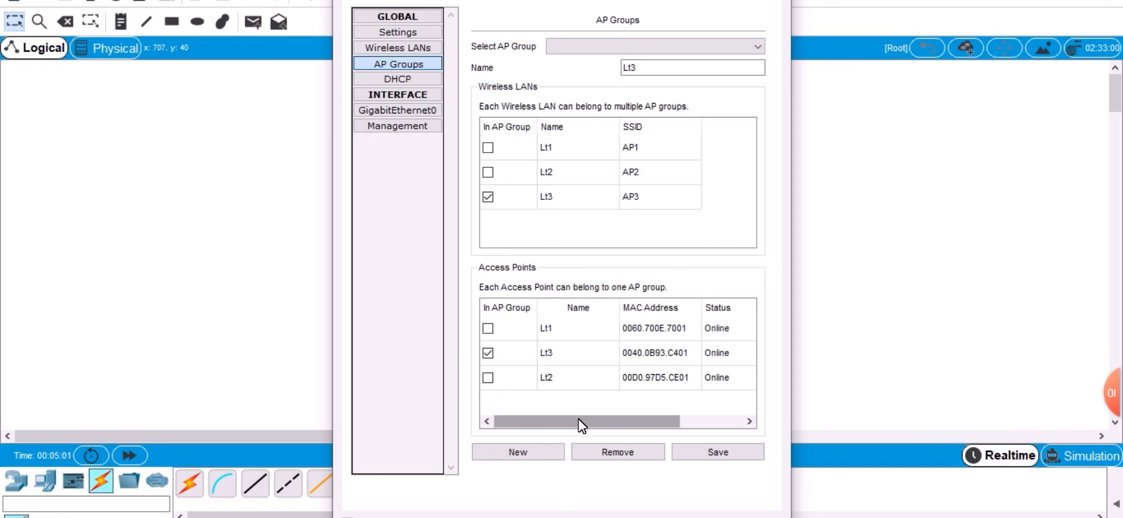
pyautogui.click(717, 454)
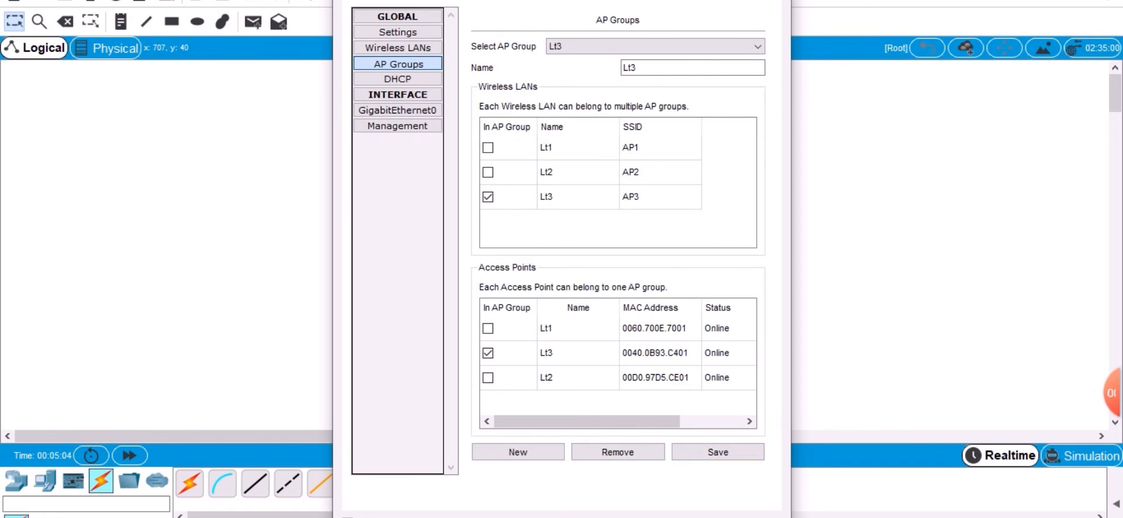
pyautogui.click(777, 1)
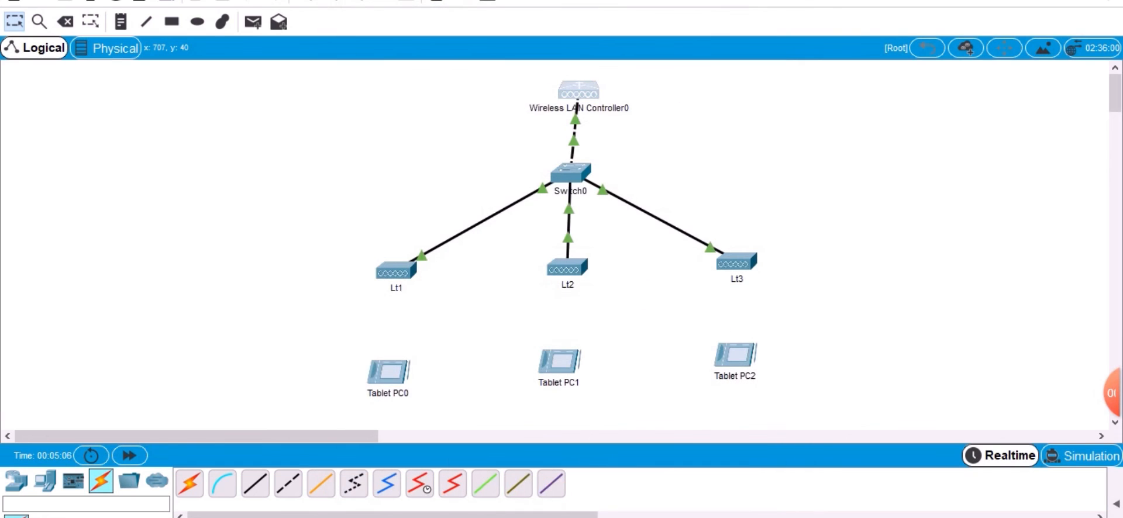
# Step: Set Tablet PC0's Wireless0 interface to SSID AP1 with WEP authentication and enter the WEP key
pyautogui.click(393, 375)
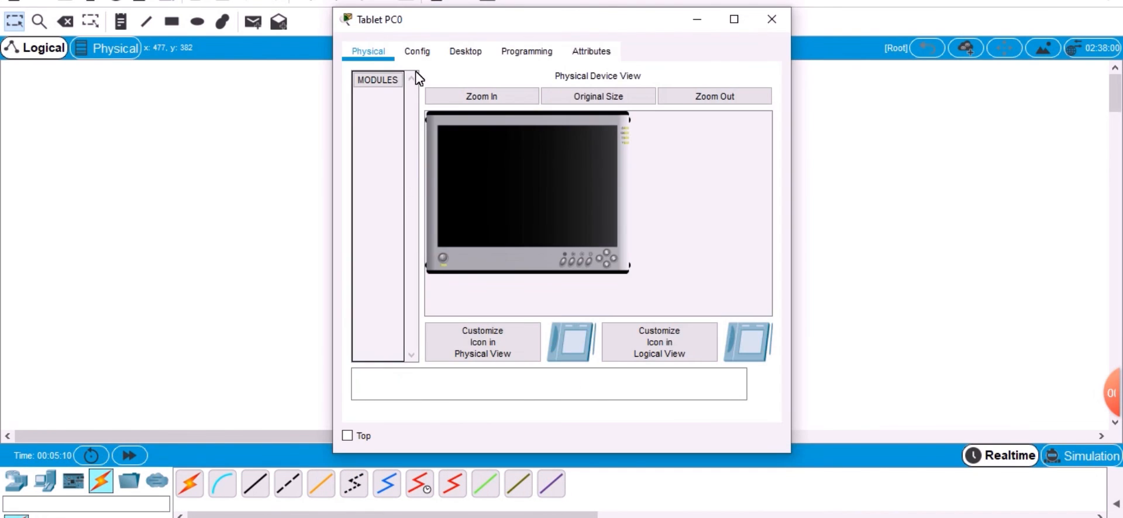
pyautogui.click(417, 53)
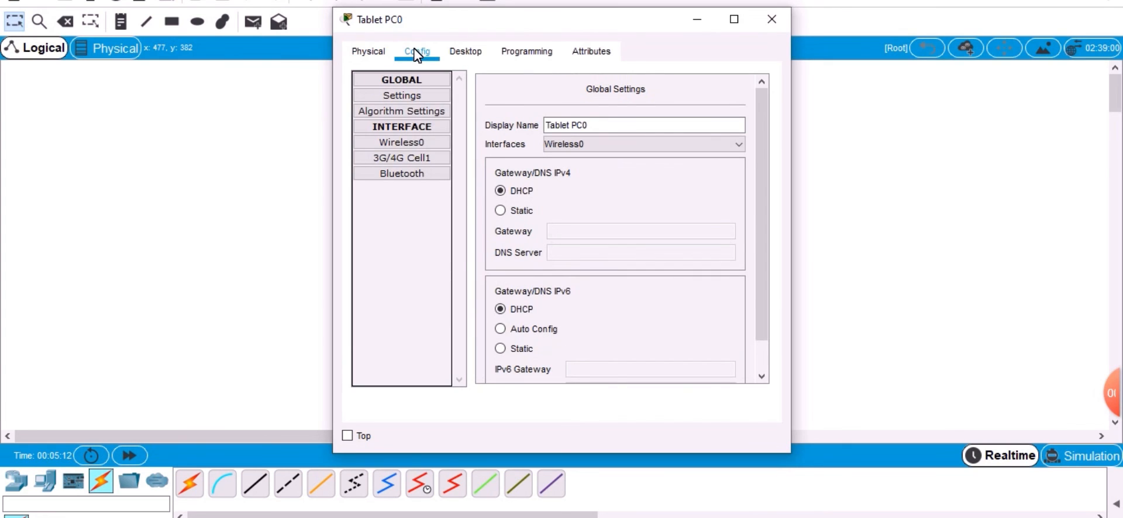
pyautogui.click(428, 146)
pyautogui.moveTo(679, 143); pyautogui.dragTo(623, 145)
pyautogui.write('AP1')
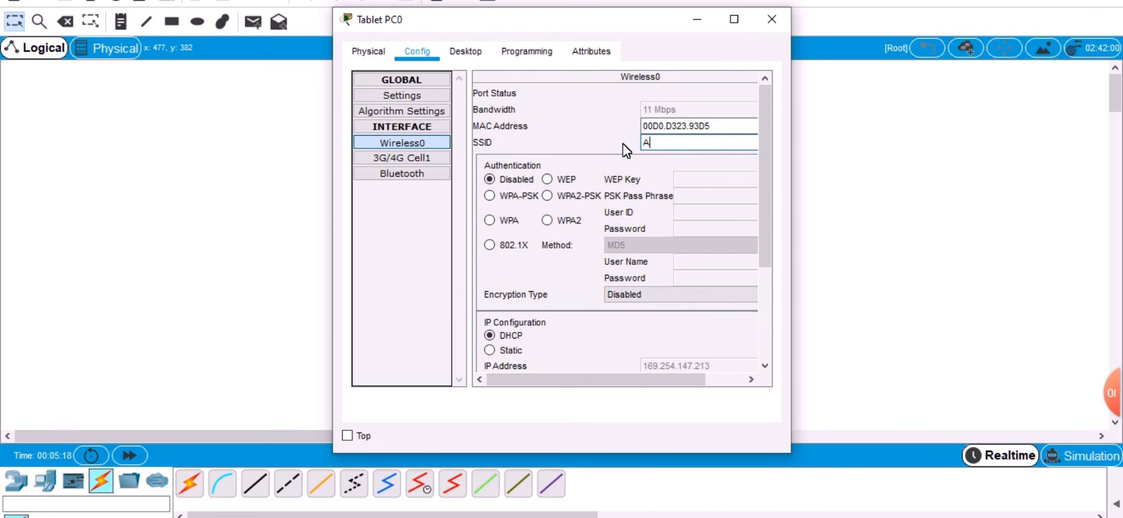
pyautogui.click(548, 180)
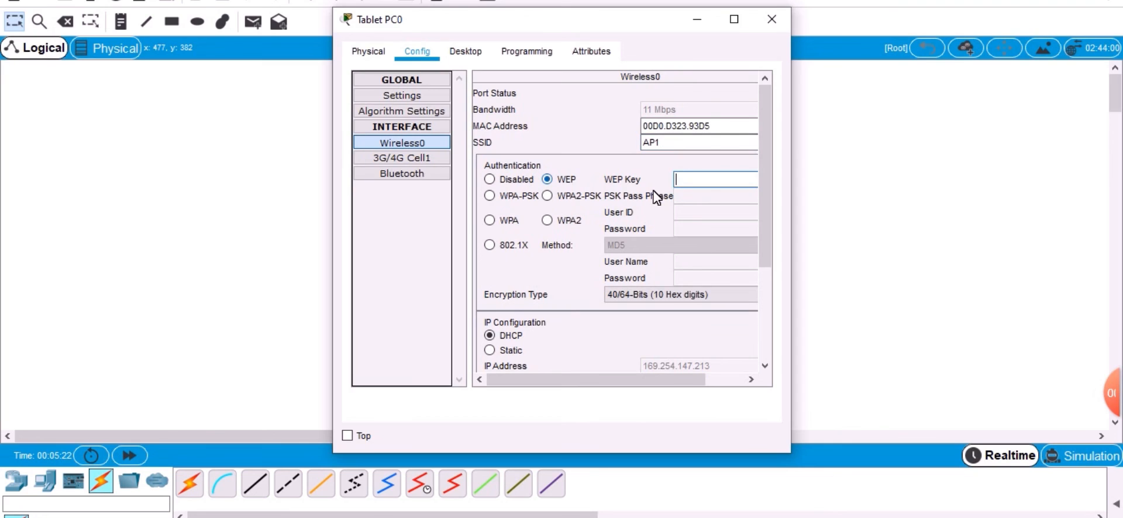
pyautogui.click(680, 180)
pyautogui.write('1234567890')
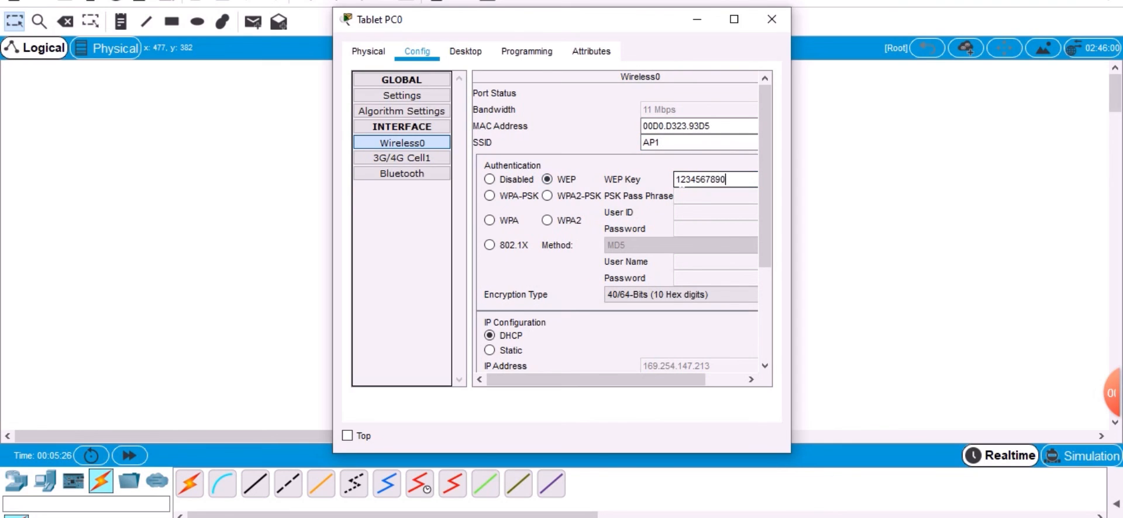
# Step: Request Tablet PC0's IPv4 address through DHCP on Wireless0 and close the tablet's configuration
pyautogui.moveTo(766, 203); pyautogui.dragTo(765, 271)
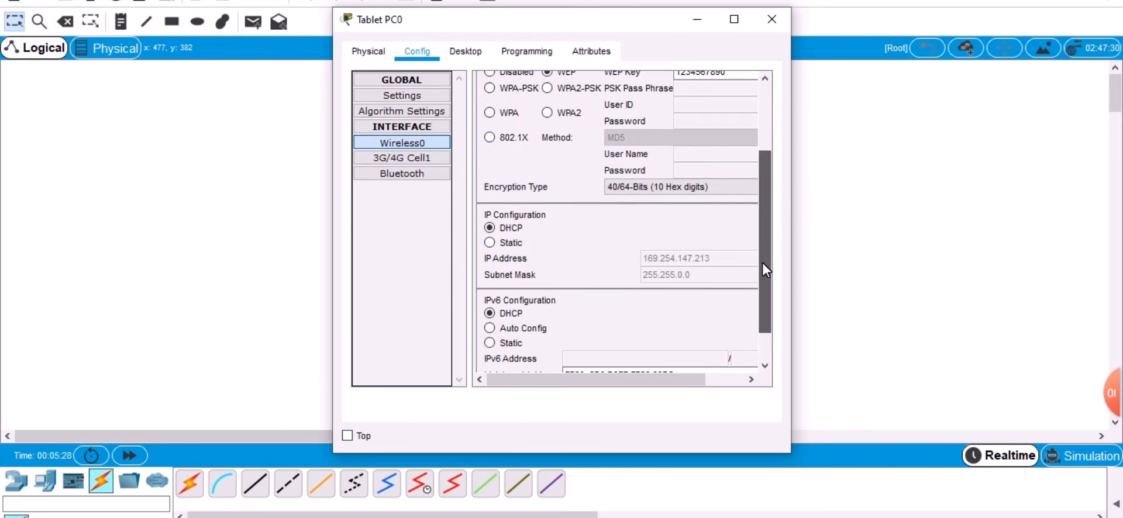
pyautogui.click(489, 228)
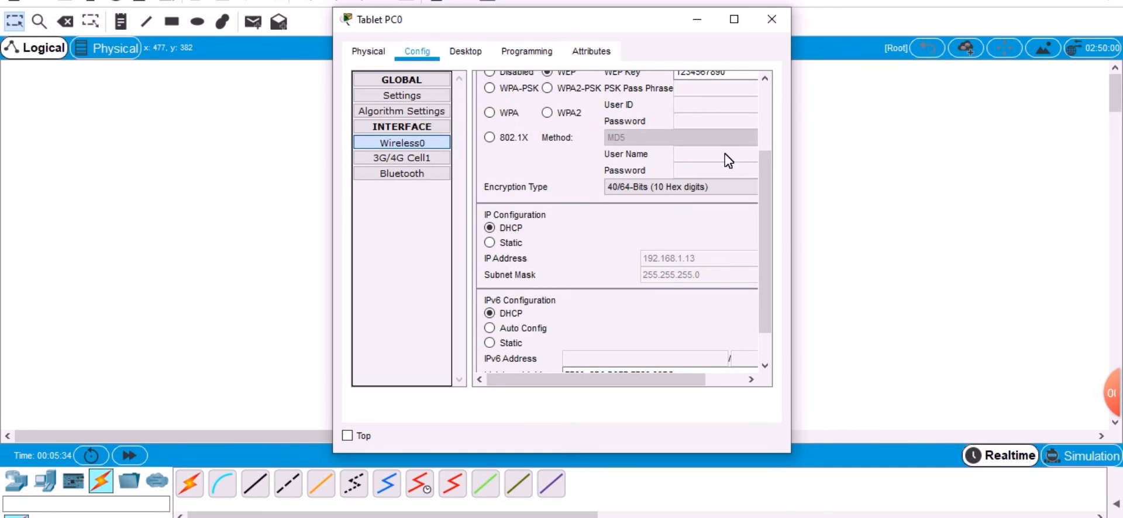
pyautogui.click(768, 23)
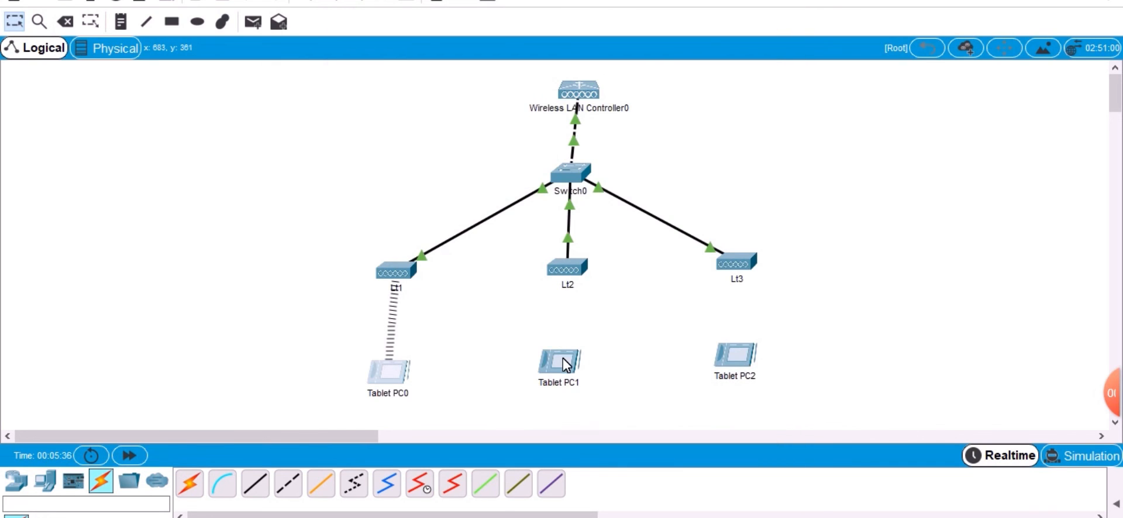
# Step: Set Tablet PC1's Wireless0 interface to SSID AP2 with WEP authentication and enter the WEP key
pyautogui.click(565, 369)
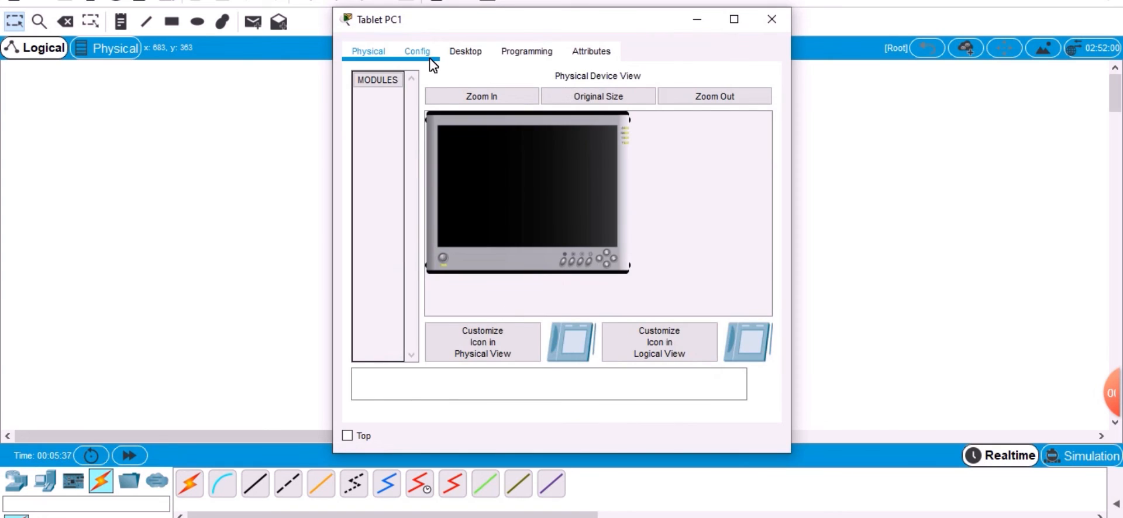
pyautogui.click(428, 56)
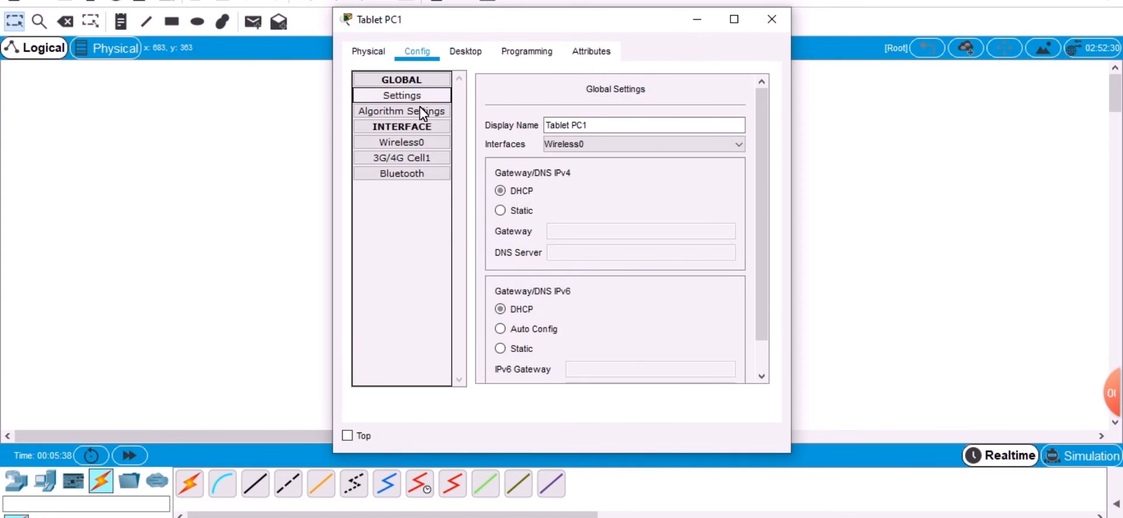
pyautogui.click(424, 145)
pyautogui.click(668, 142)
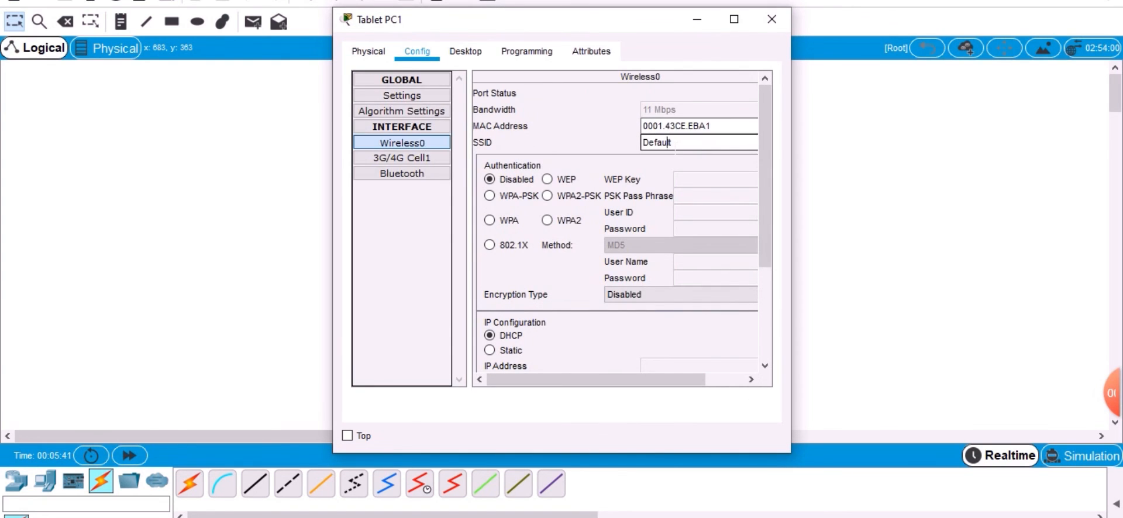
pyautogui.doubleClick(676, 146)
pyautogui.write('AP2')
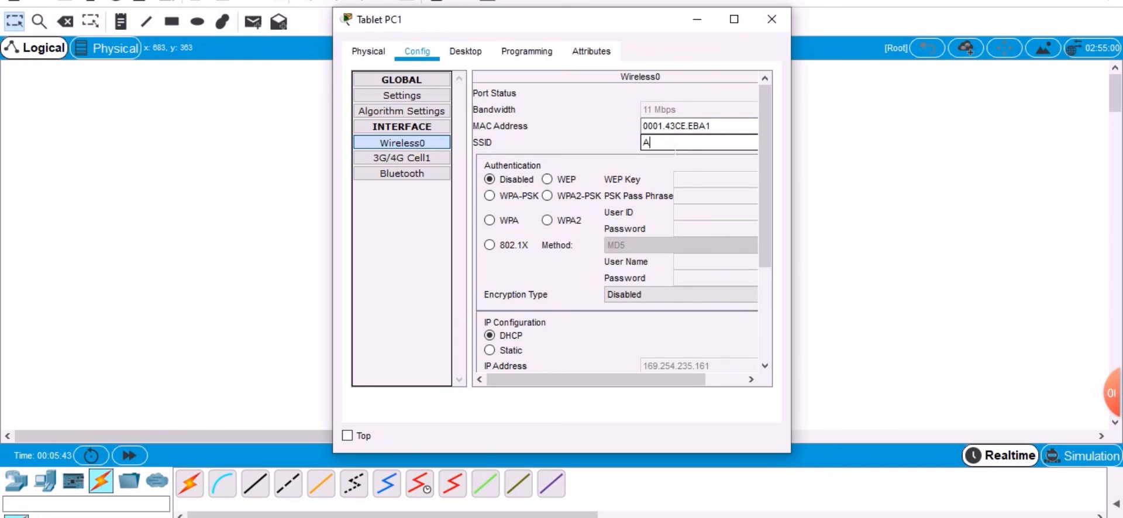
pyautogui.click(548, 179)
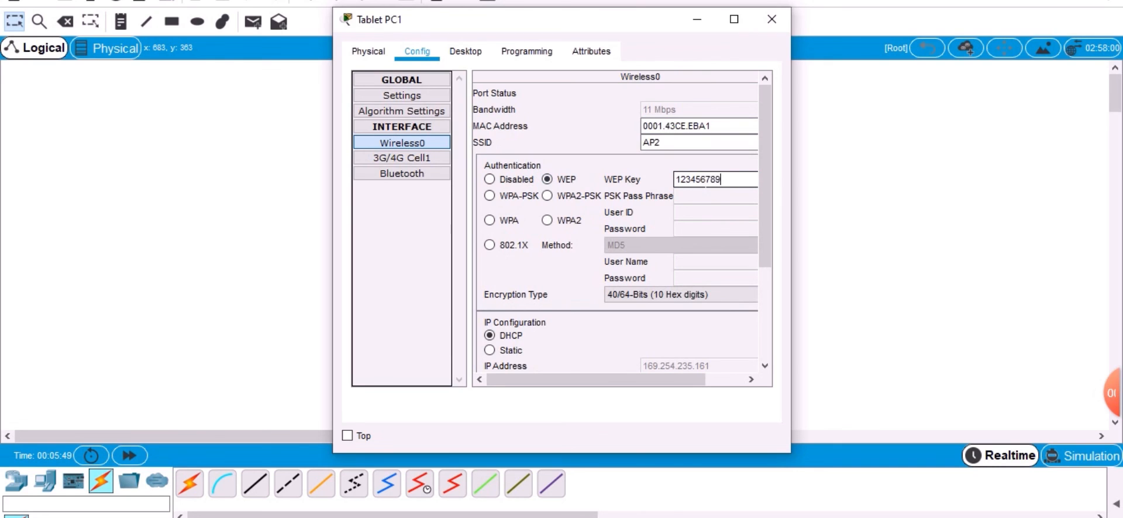
# Step: Request Tablet PC1's IPv4 address through DHCP on Wireless0 and close the tablet's configuration
pyautogui.click(490, 336)
pyautogui.moveTo(764, 236); pyautogui.dragTo(768, 283)
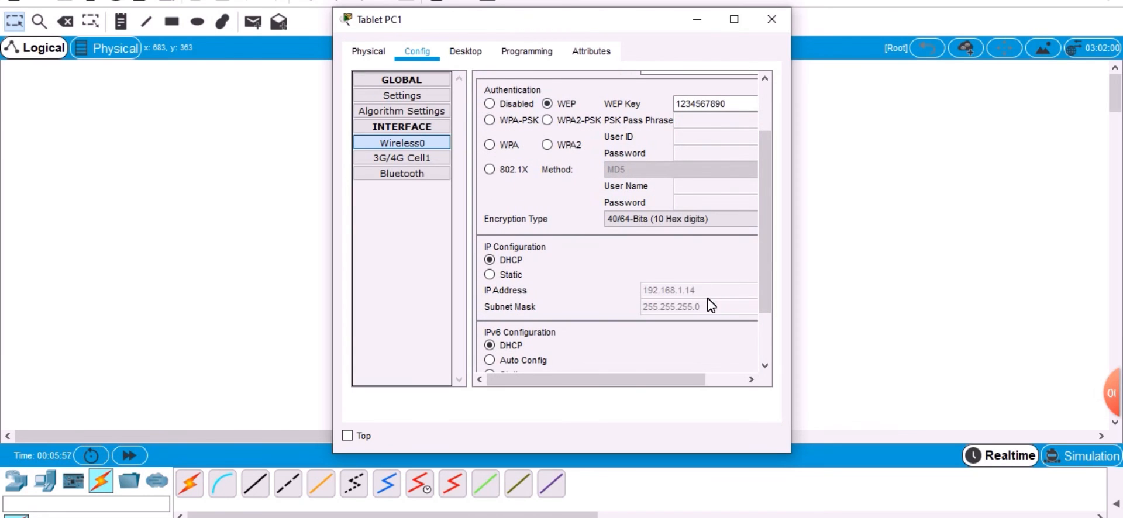
pyautogui.click(776, 21)
# Step: Set Tablet PC2's Wireless0 interface to SSID AP3 with WEP authentication and enter the WEP key
pyautogui.click(748, 363)
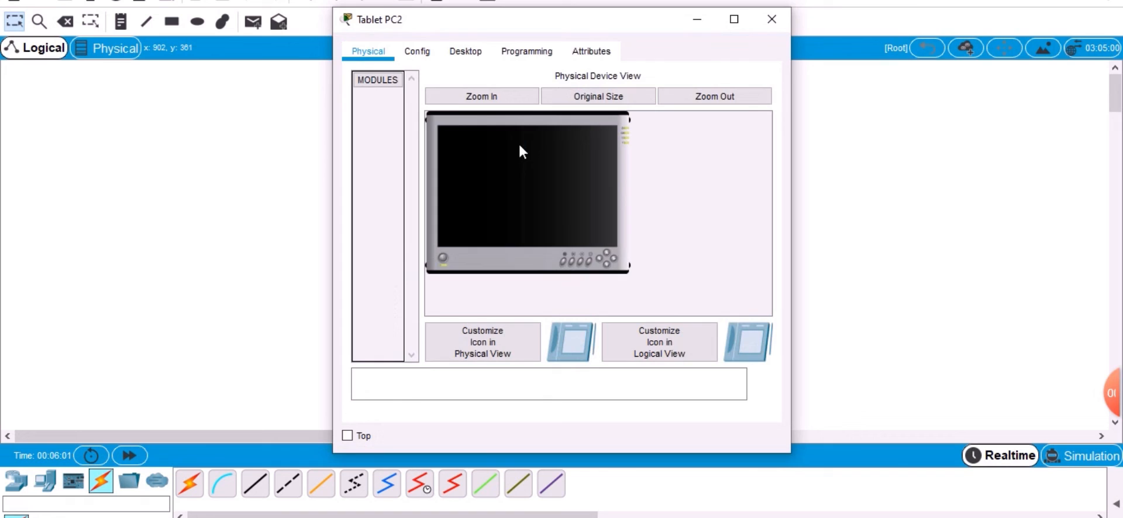
pyautogui.click(419, 53)
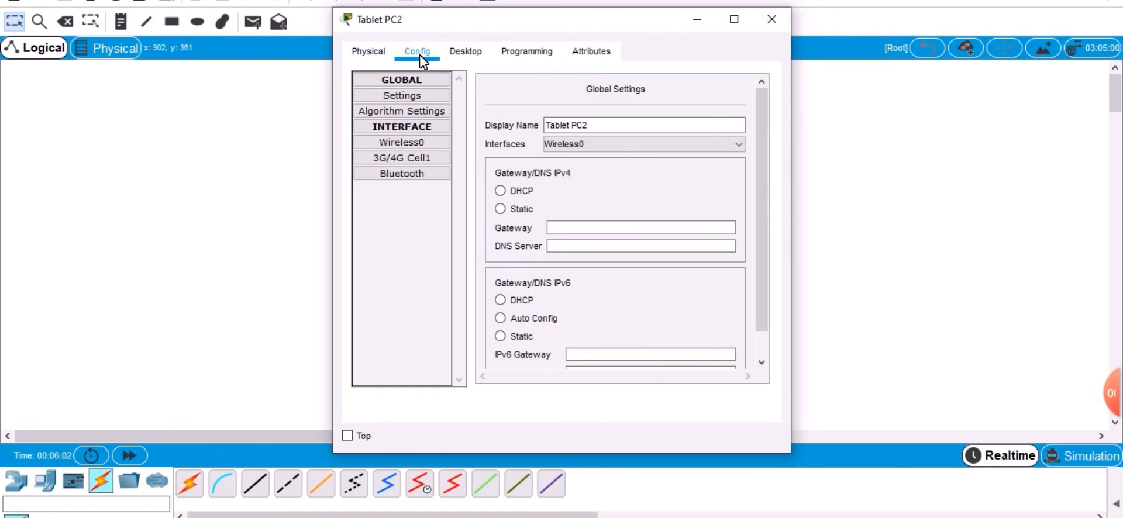
pyautogui.click(402, 144)
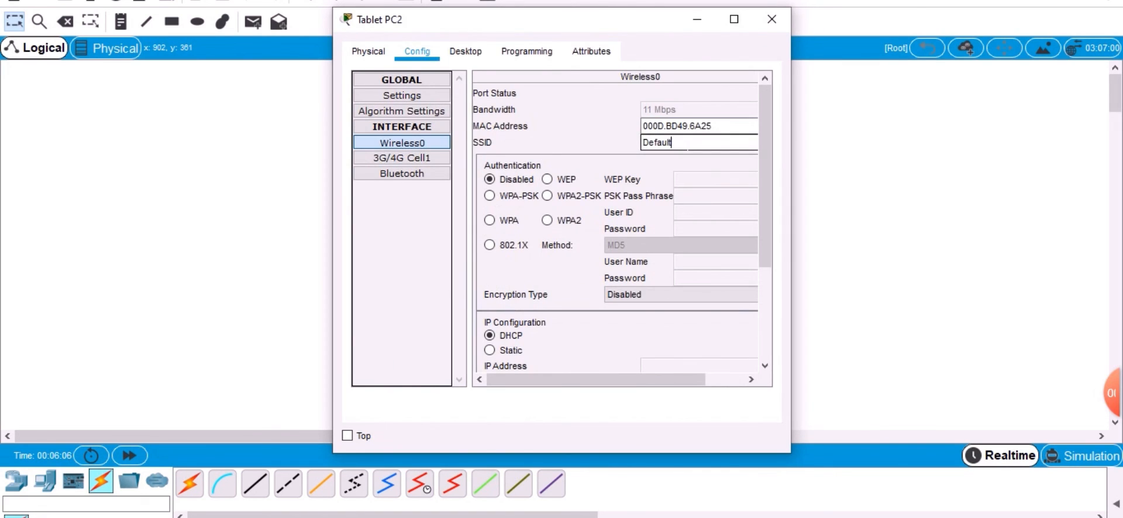
pyautogui.doubleClick(665, 143)
pyautogui.write('AP3')
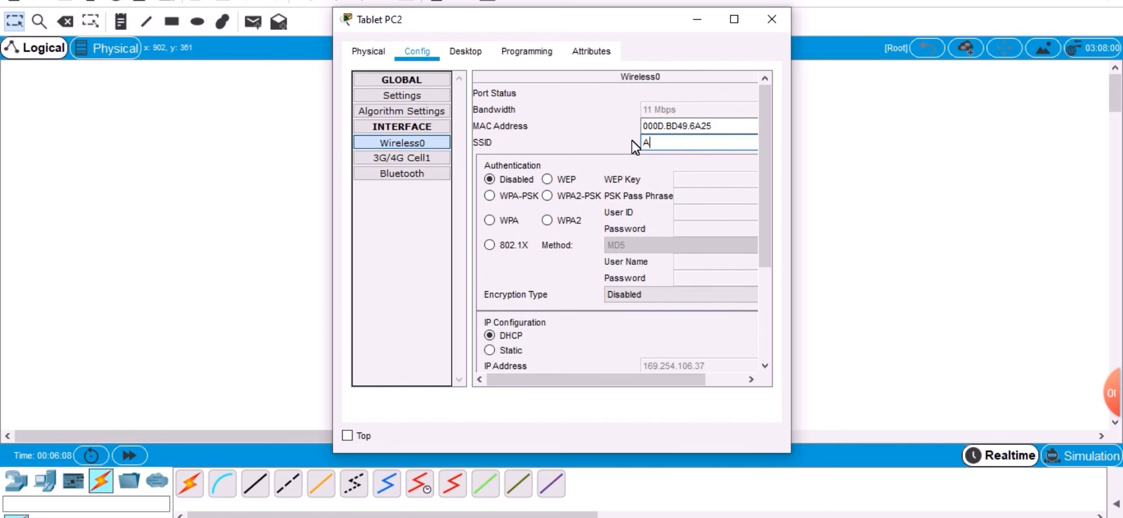
pyautogui.click(547, 179)
pyautogui.write('1')
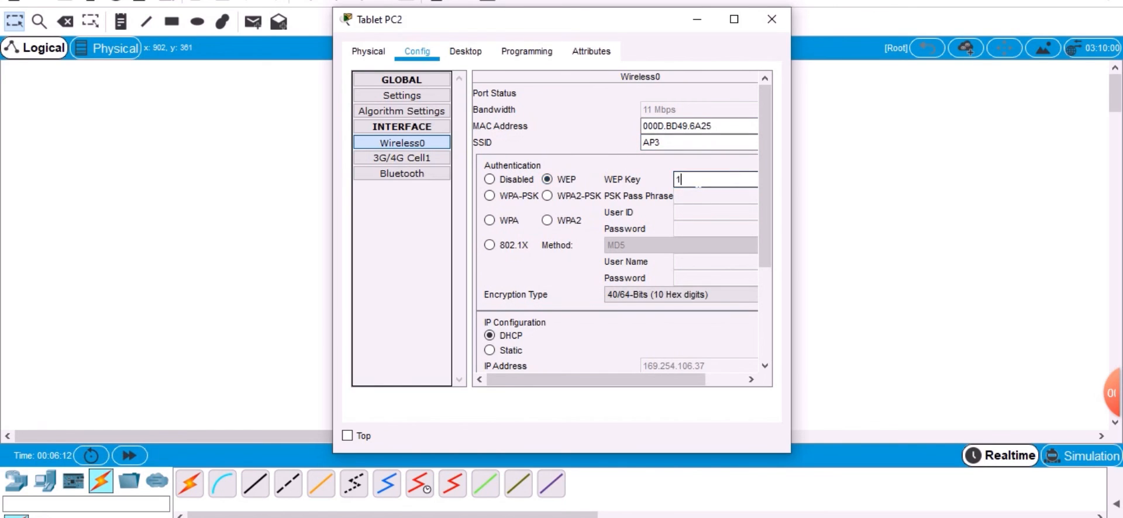
pyautogui.write('234567890')
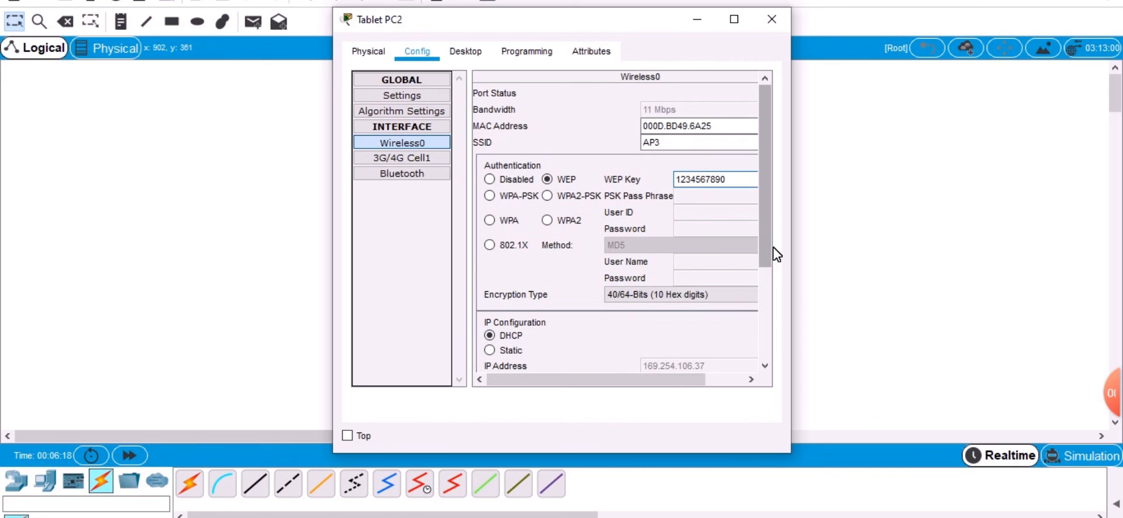
# Step: Request Tablet PC2's IPv4 address through DHCP on Wireless0 and close the tablet's configuration
pyautogui.moveTo(770, 253); pyautogui.dragTo(766, 296)
pyautogui.click(490, 266)
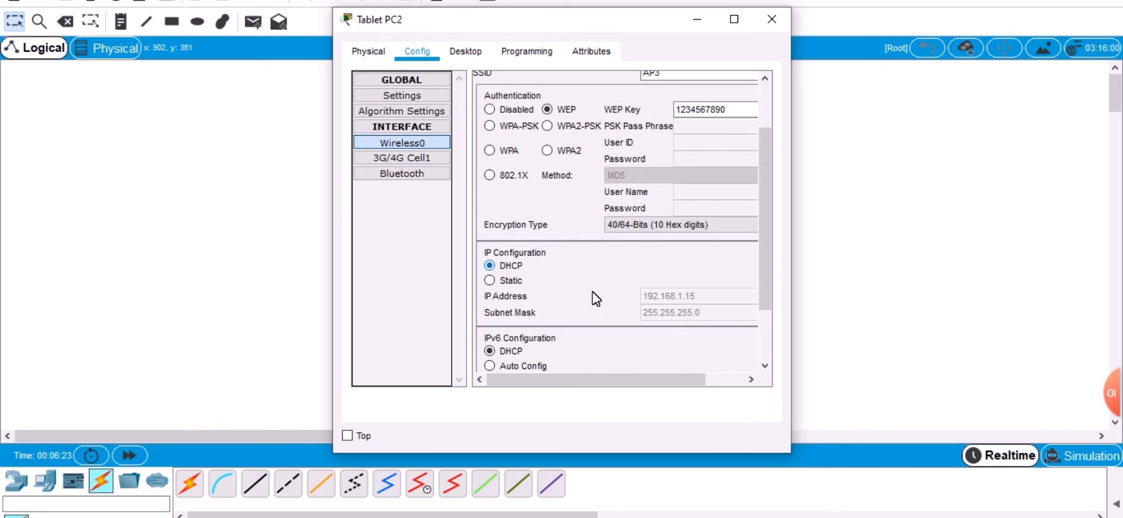
pyautogui.click(770, 21)
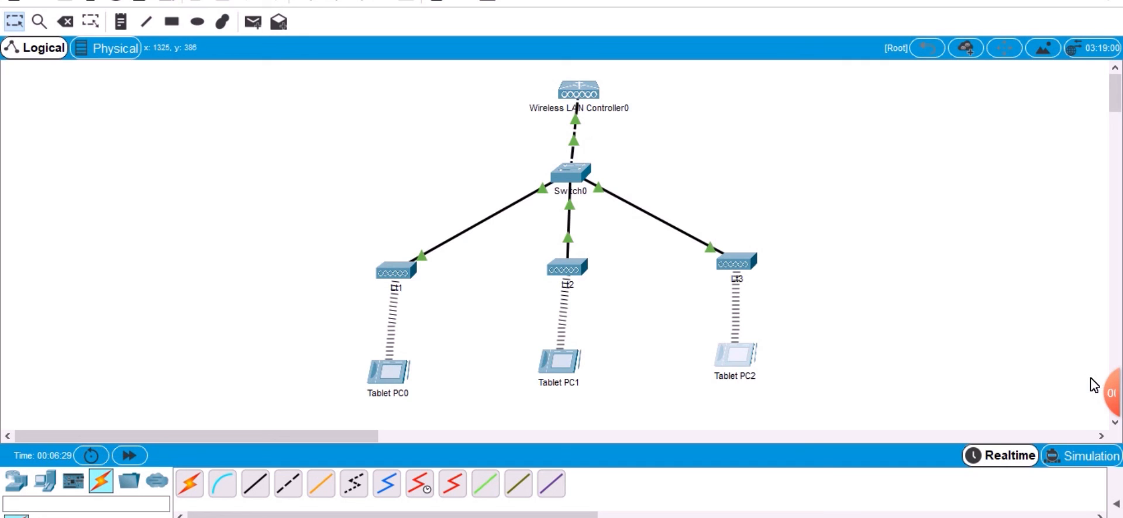
pyautogui.moveTo(1110, 391)
pyautogui.click(1005, 393)
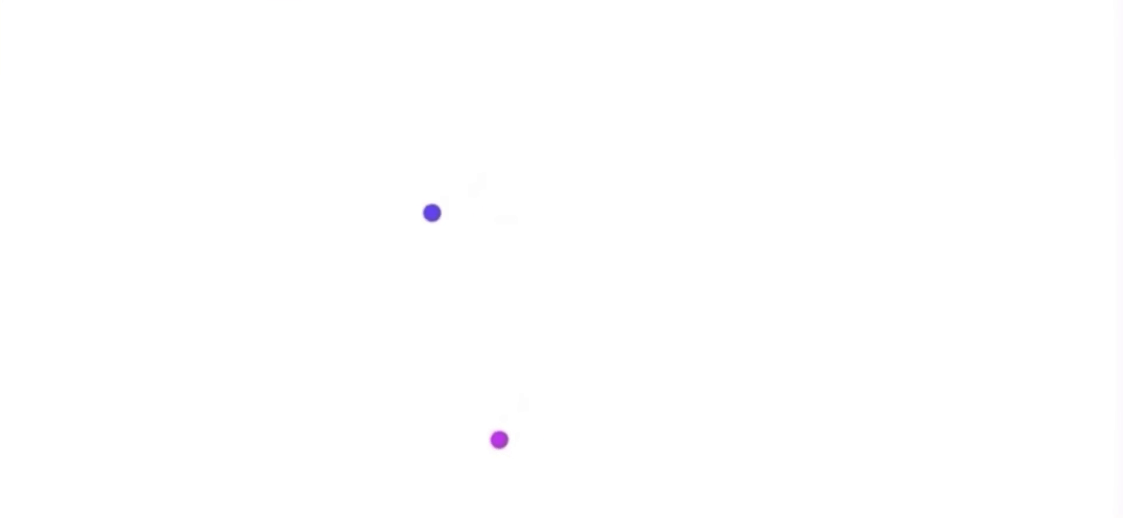